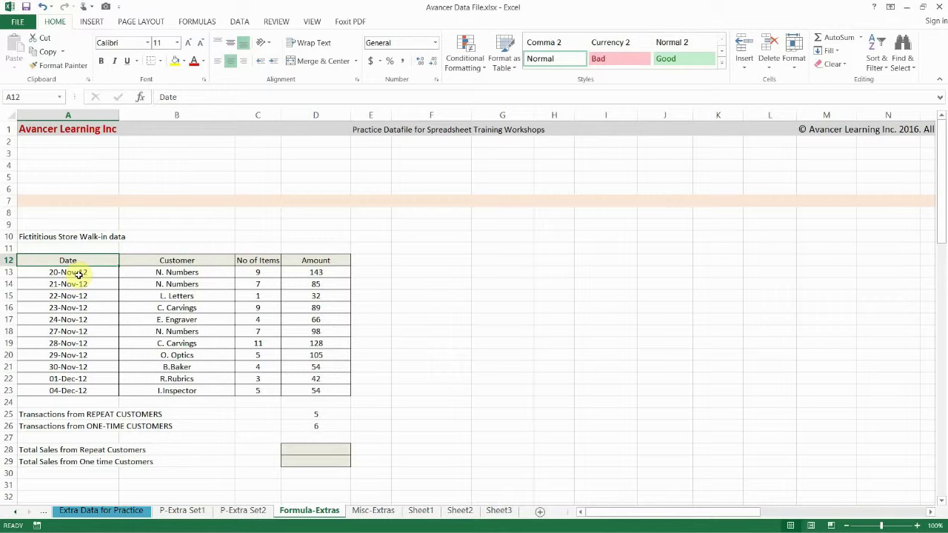
Step: Examine the store walk-in table's Date, Customer, No of Items and Amount columns, looking for customers listed more than once
left_click_drag(78, 273, 74, 391)
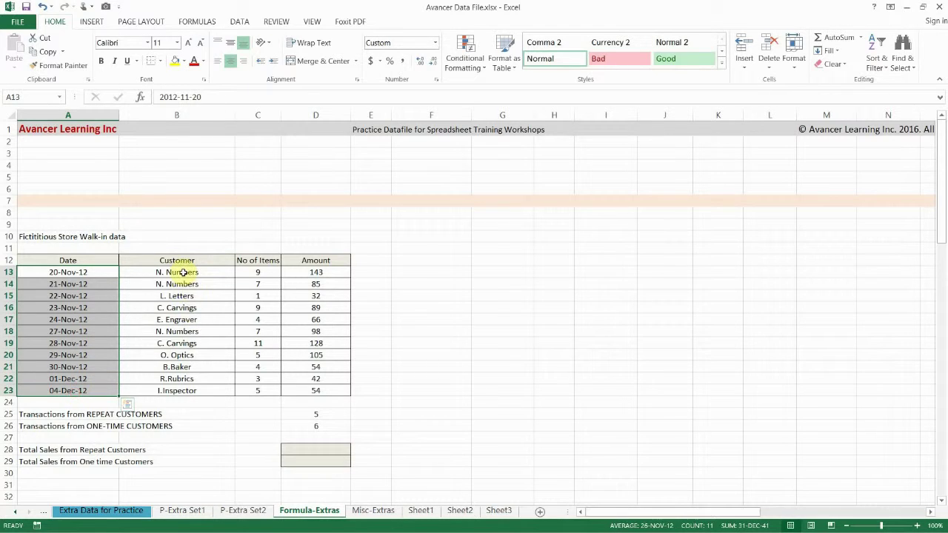
left_click_drag(186, 271, 190, 393)
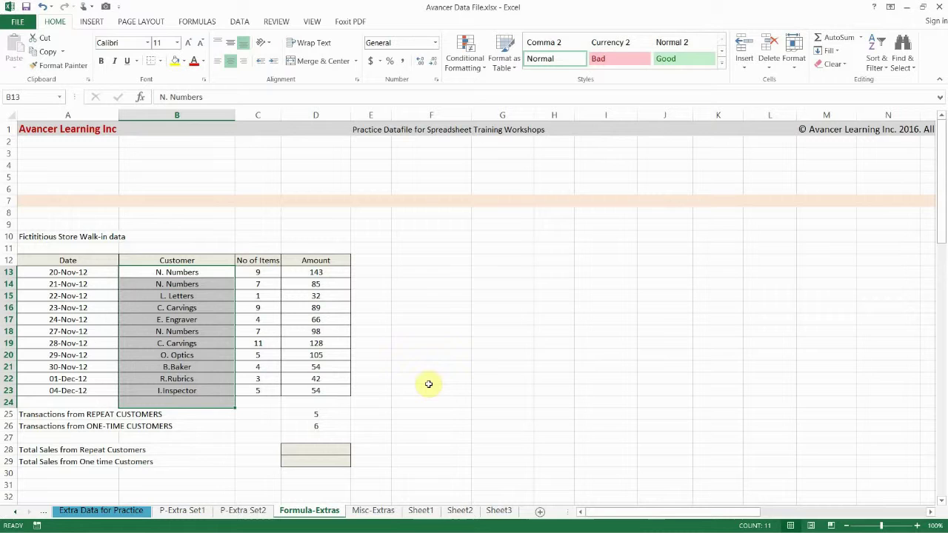
left_click_drag(264, 255, 280, 169)
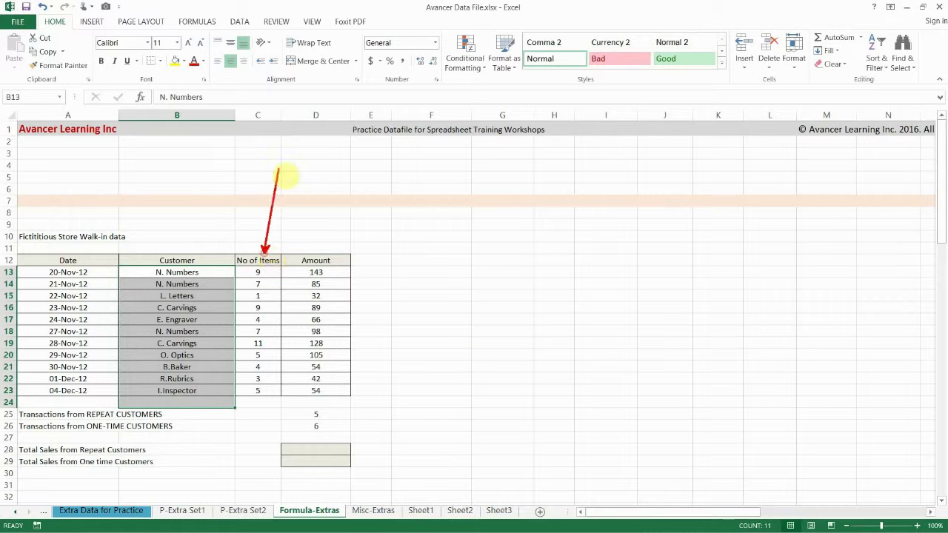
left_click_drag(322, 251, 334, 201)
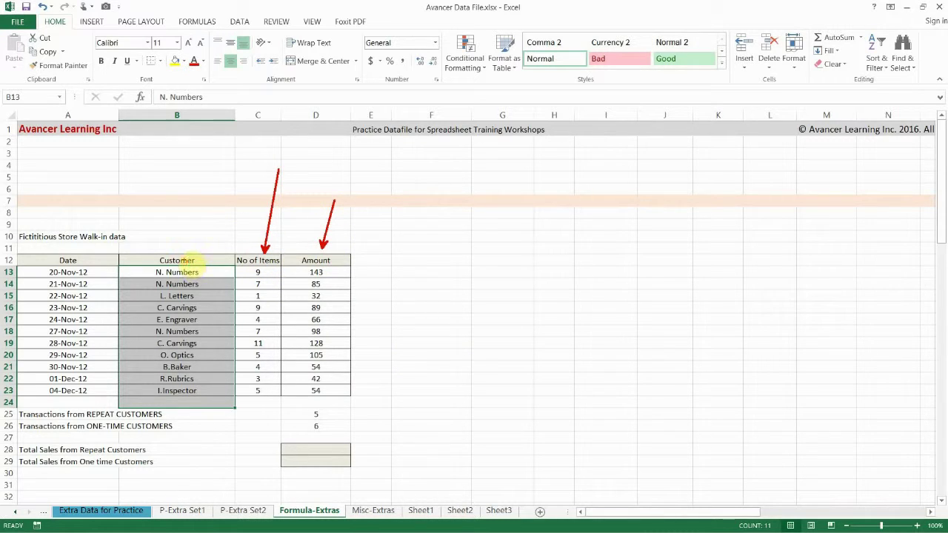
left_click_drag(186, 254, 210, 186)
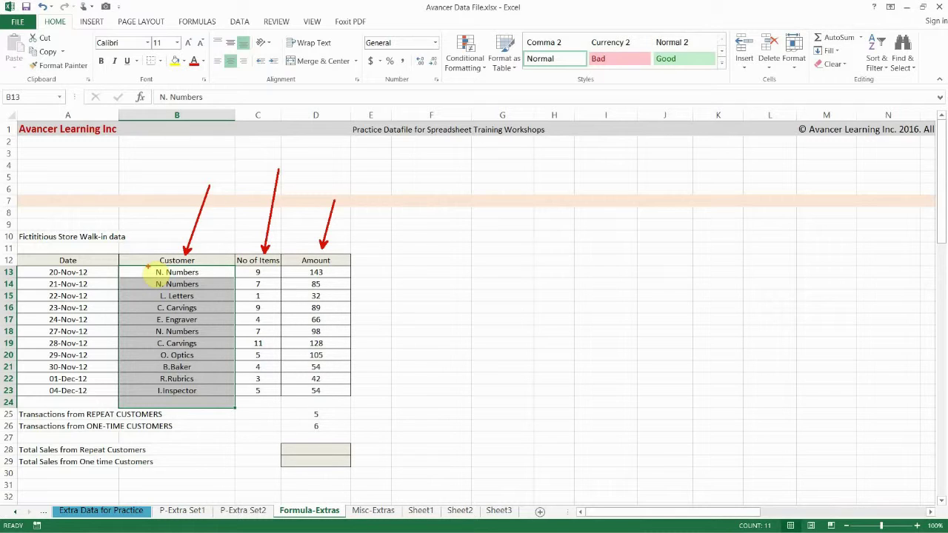
left_click_drag(148, 267, 217, 290)
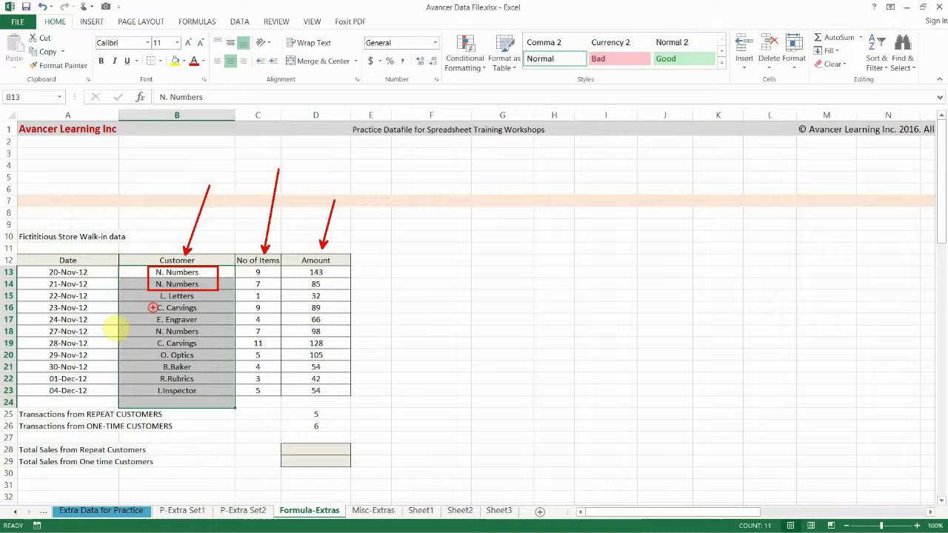
left_click_drag(153, 307, 80, 328)
left_click_drag(155, 345, 86, 370)
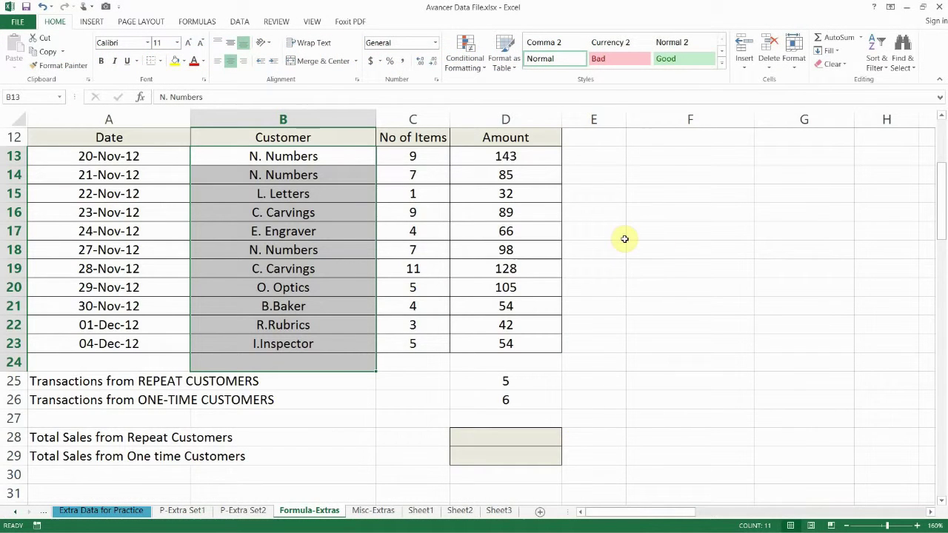
Step: Enter the heading "Customer Entries" in cell F12, beside the walk-in table's header row
left_click(659, 141)
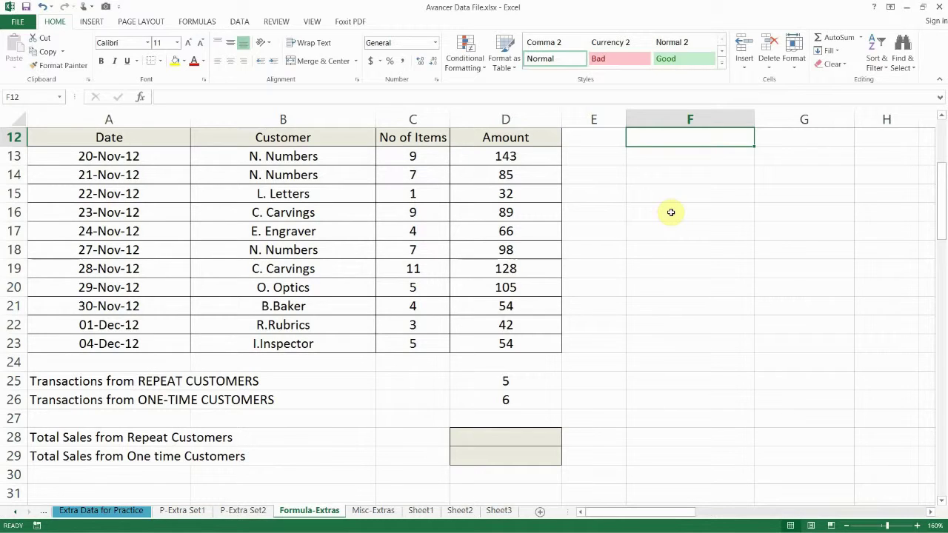
type("CU")
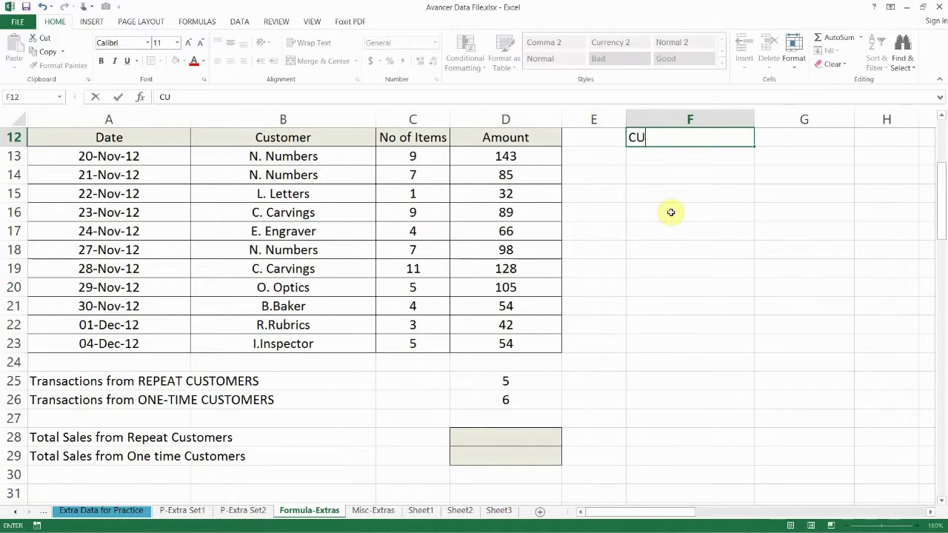
type("stomer En")
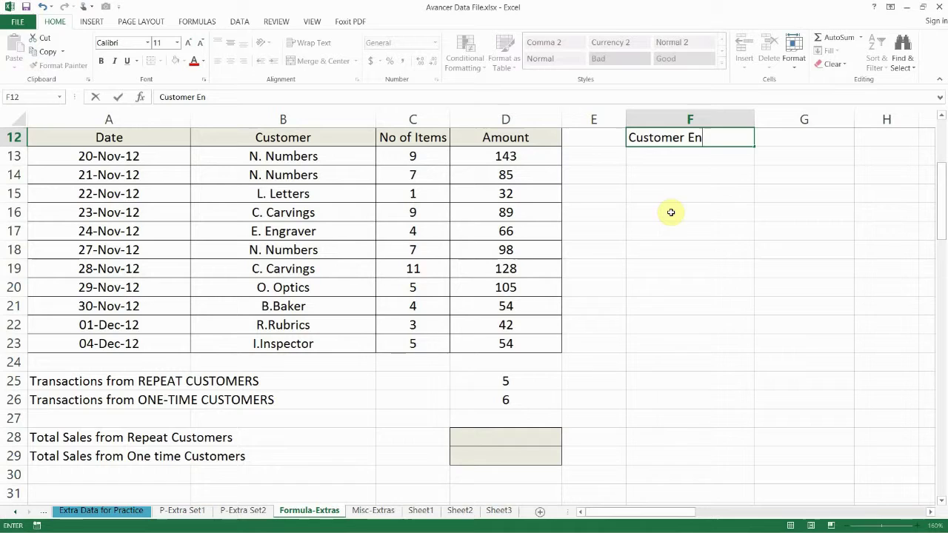
type("tries")
key("Return")
Step: Enter =COUNTIF($B$13:$B$23,B13) in F13 to count the first customer's entries, with the customer range locked as absolute
type("=")
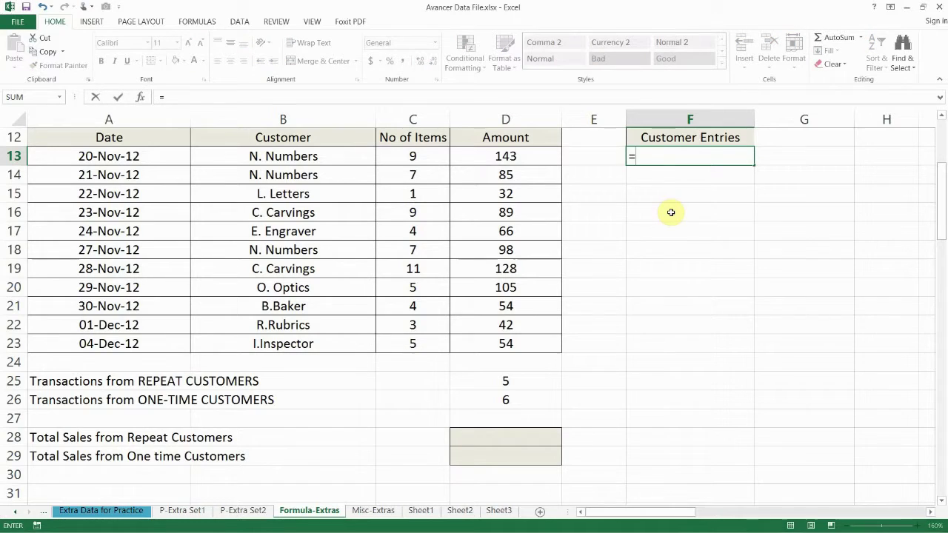
type("COUNTIF")
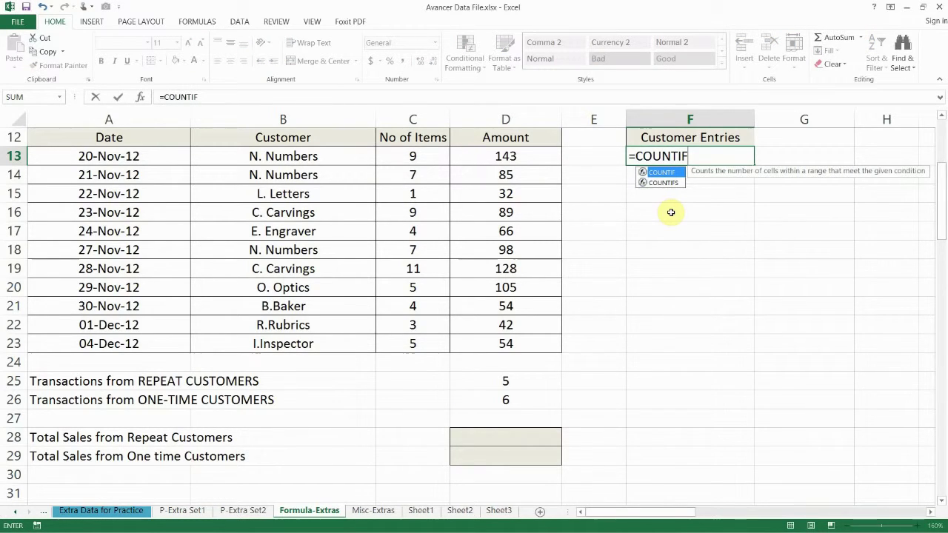
type("(")
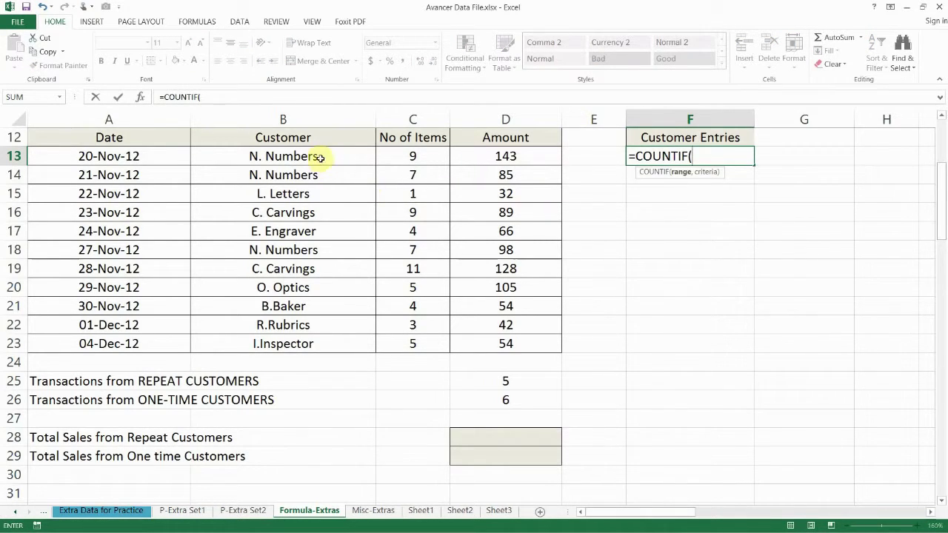
left_click_drag(315, 157, 314, 334)
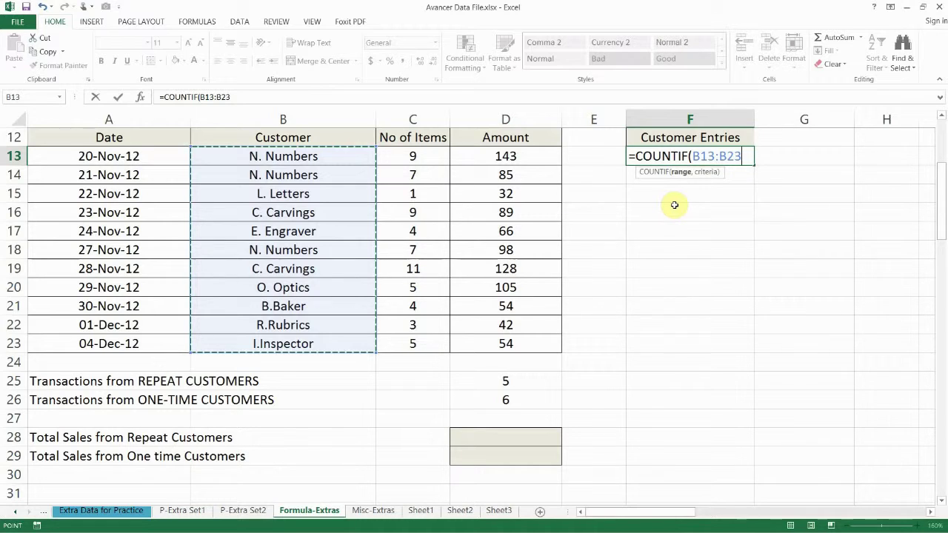
key("F4")
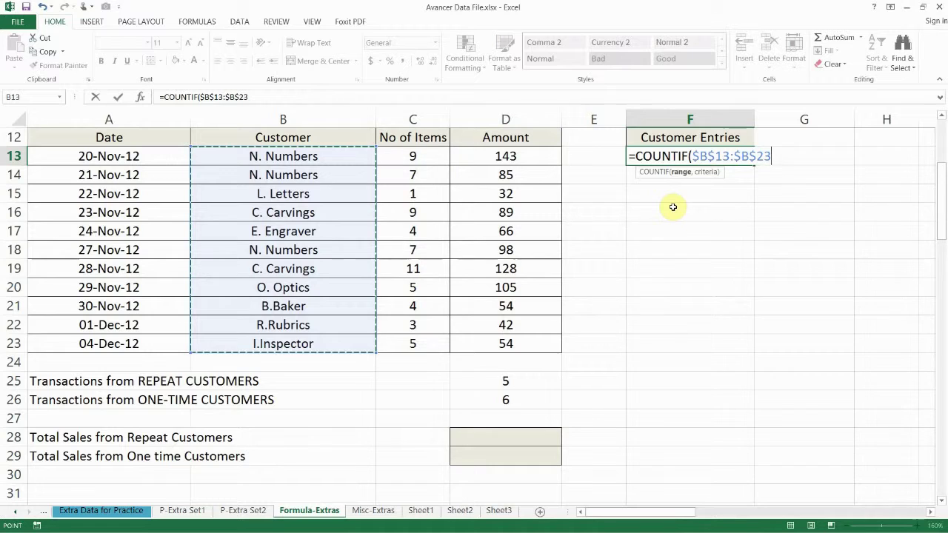
type(",")
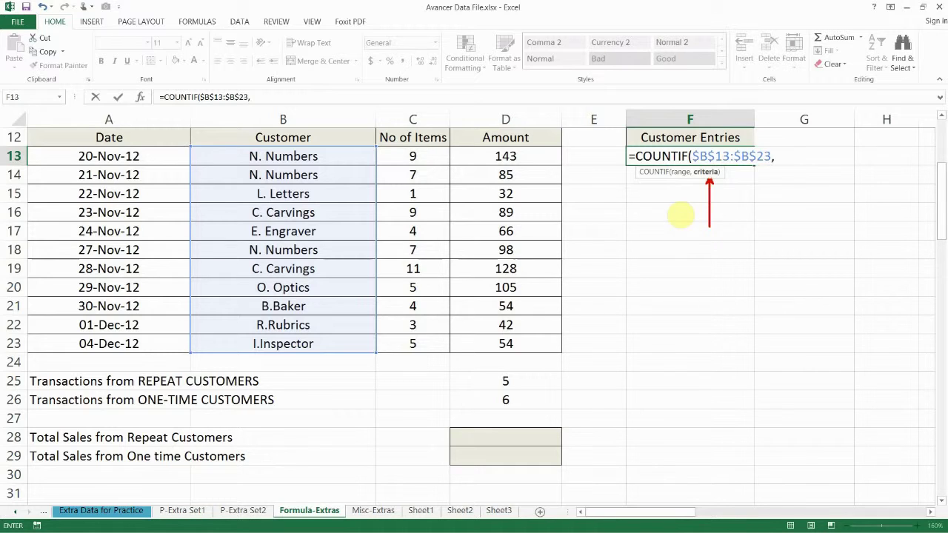
left_click(324, 164)
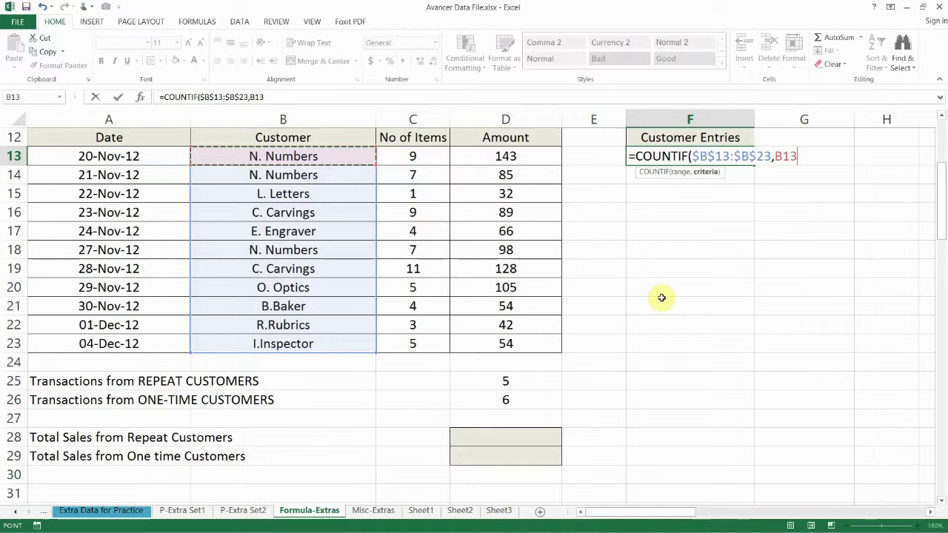
type(")")
key("Return")
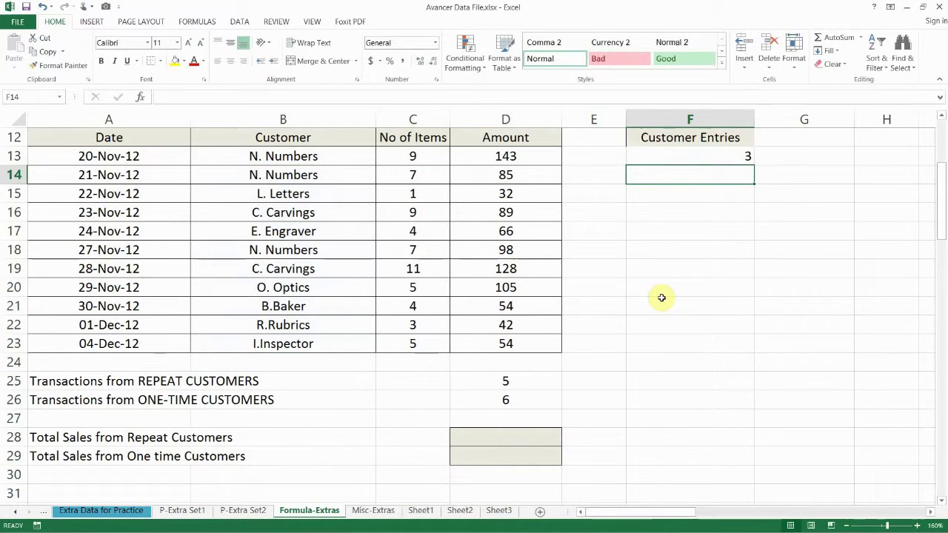
Step: Fill the customer count formula from F13 down to F23 and review the counts for each transaction row
left_click(745, 155)
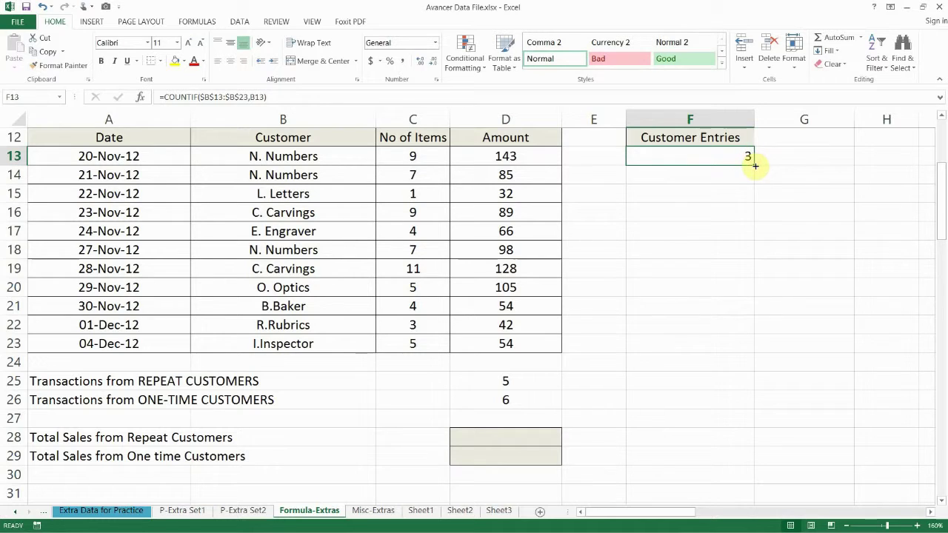
left_click_drag(754, 166, 758, 343)
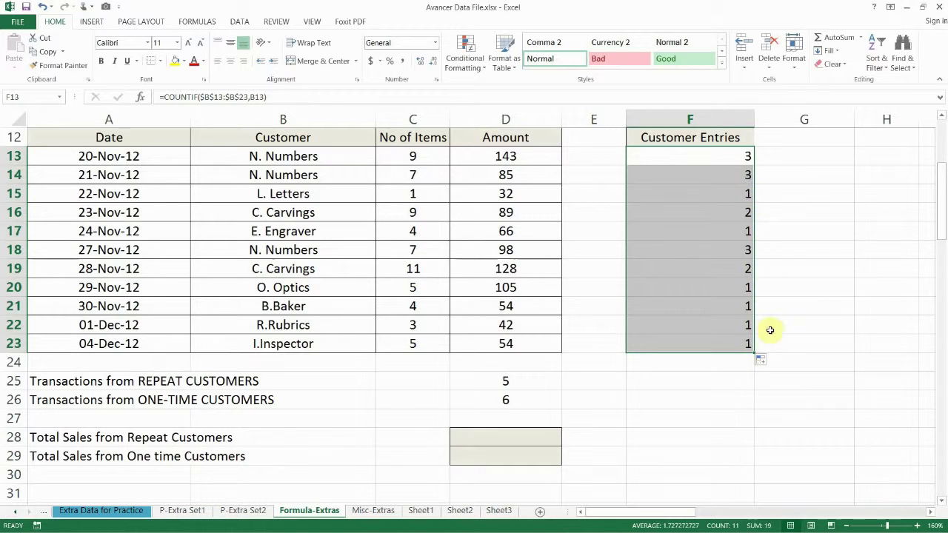
left_click(744, 213)
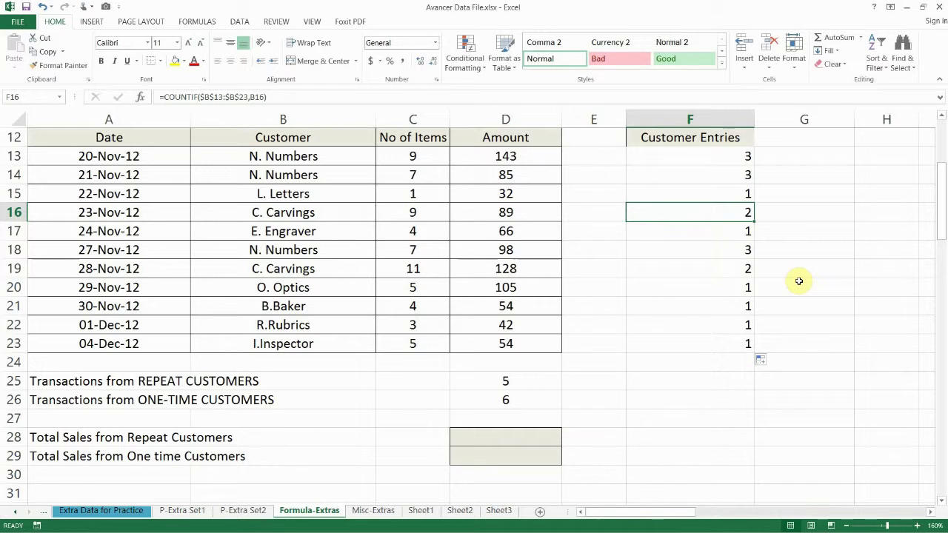
left_click_drag(728, 136, 726, 339)
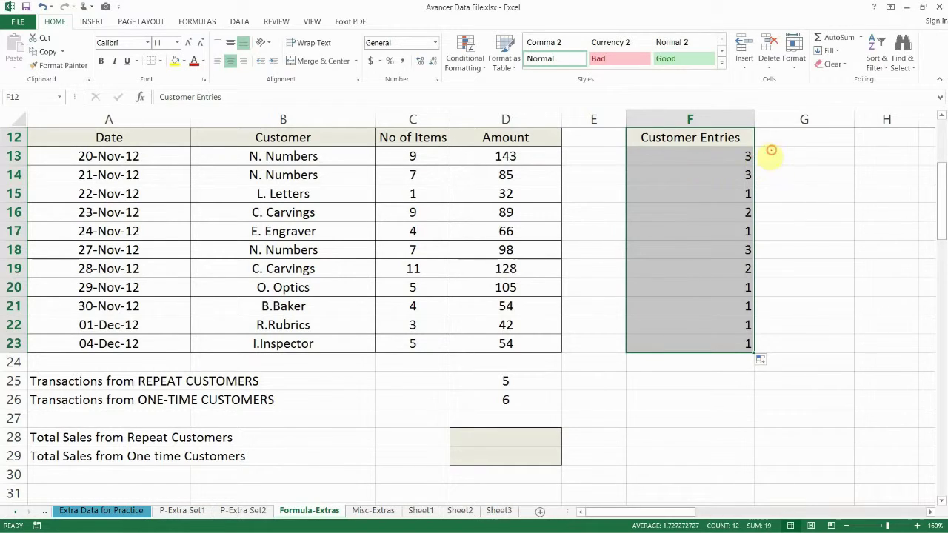
mouse_move(772, 150)
left_mouse_down()
mouse_move(699, 307)
mouse_move(772, 358)
mouse_move(790, 175)
mouse_move(756, 155)
left_mouse_up()
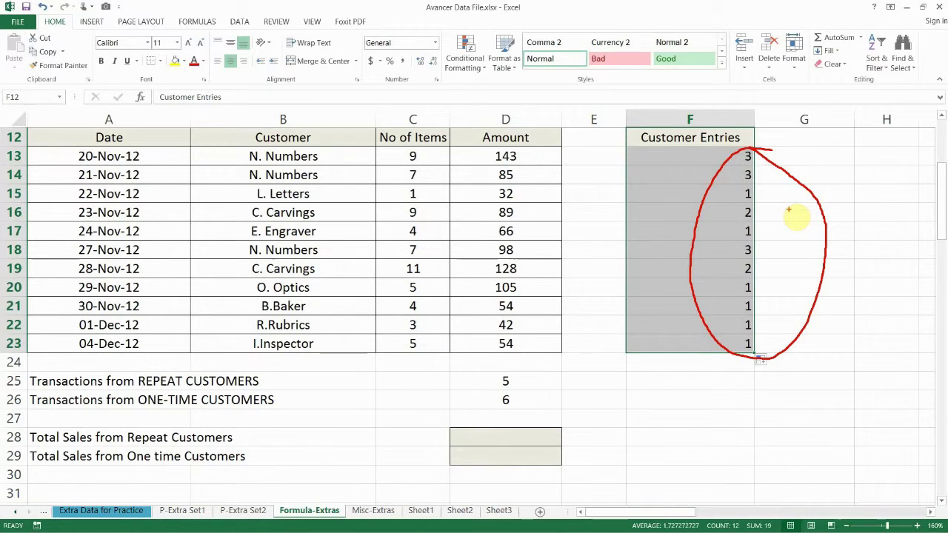
Step: Change F13's formula to =COUNTIF($B$13:$B$23,B13)>1 to test for repeat customers, and fill it down to F23
double_click(745, 155)
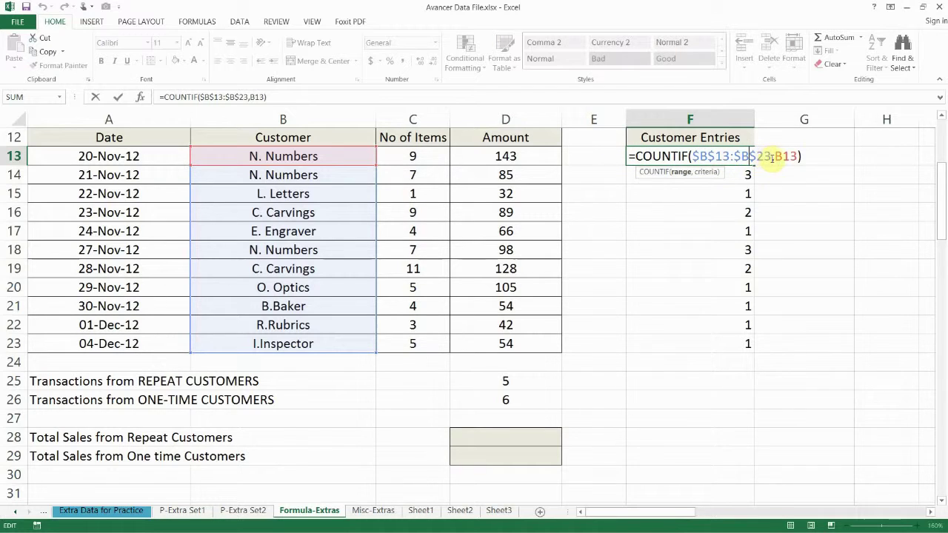
left_click(809, 154)
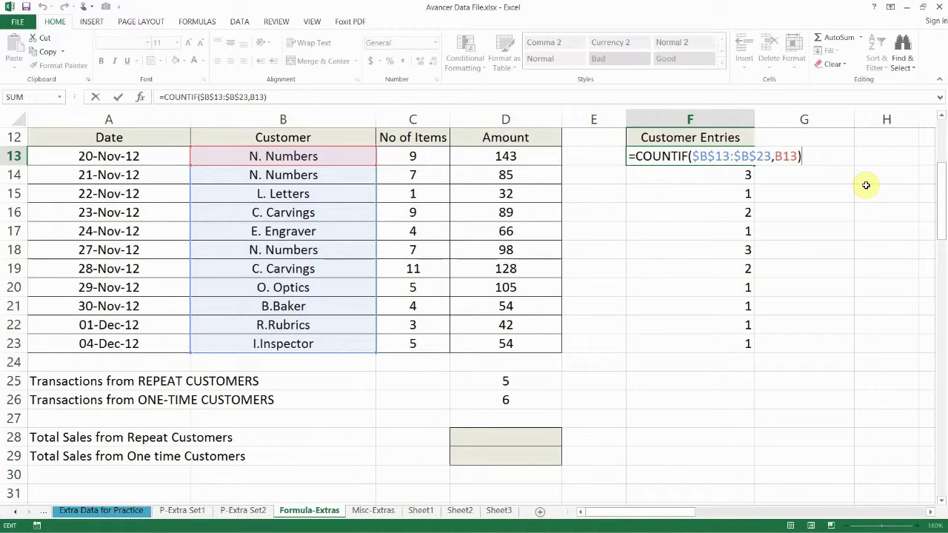
type("1")
mouse_move(627, 113)
left_mouse_down()
mouse_move(628, 146)
mouse_move(799, 165)
mouse_move(836, 107)
left_mouse_up()
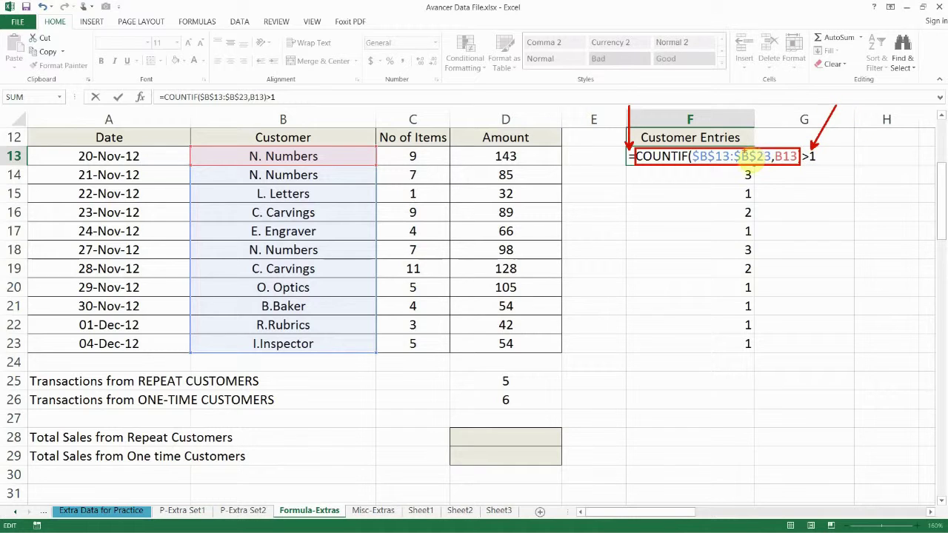
left_click(747, 210)
key("ctrl+z")
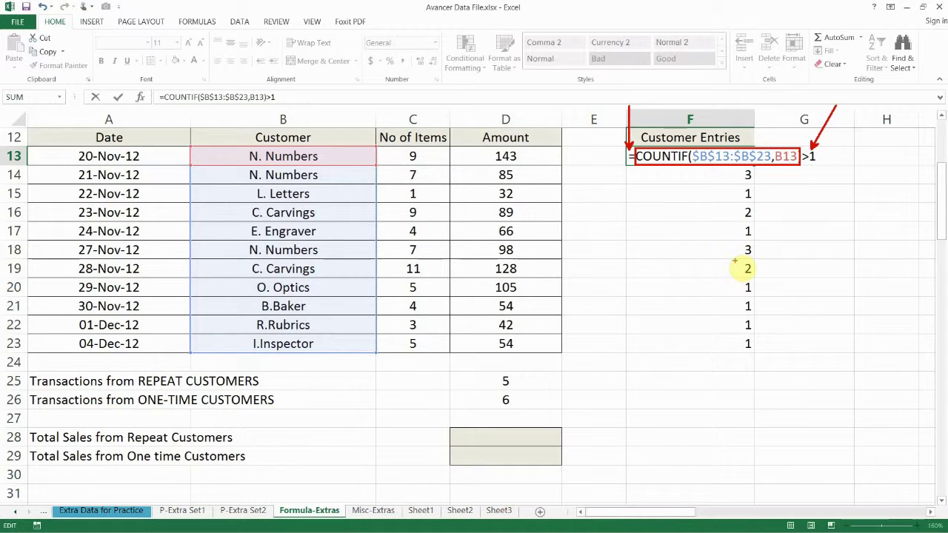
key("Return")
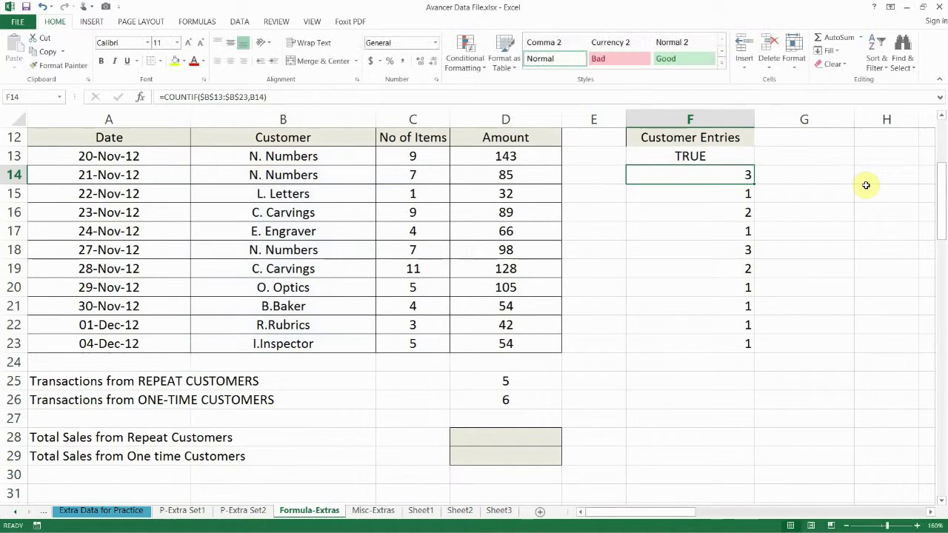
left_click(726, 158)
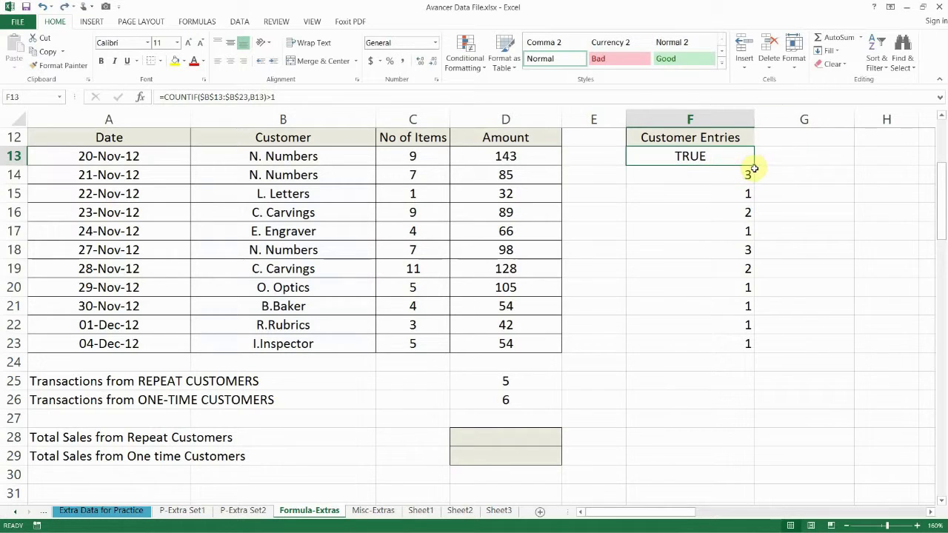
left_click_drag(754, 169, 749, 344)
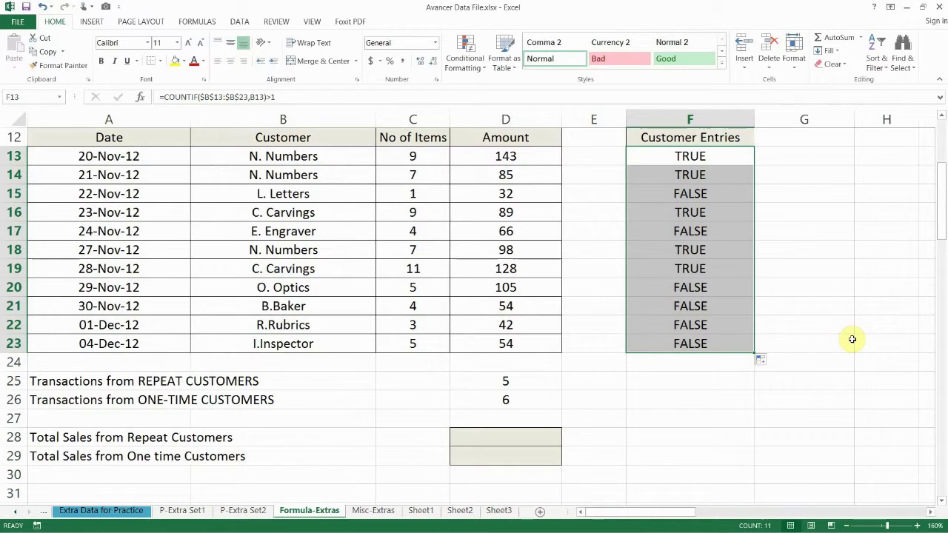
Step: Start the Total Sales from Repeat Customers formula in D28 with =SUMPRODUCT( and the Amount range D13:D23
key("Left")
key("Left")
key("Down")
key("Down")
key("Down")
key("Down")
key("Down")
key("Down")
key("Down")
key("Down")
key("Down")
key("Down")
key("Down")
key("Down")
key("Down")
key("Down")
key("Down")
key("Down")
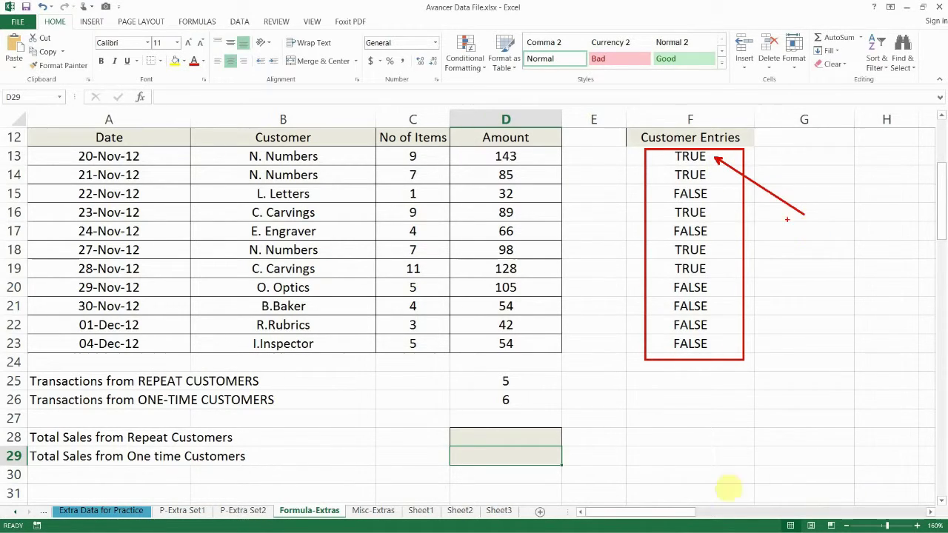
left_click(507, 441)
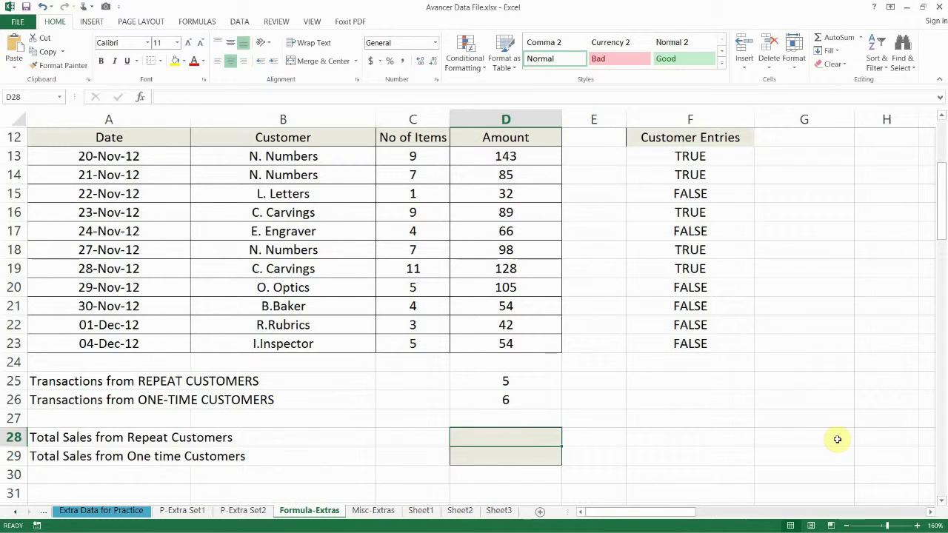
type("=")
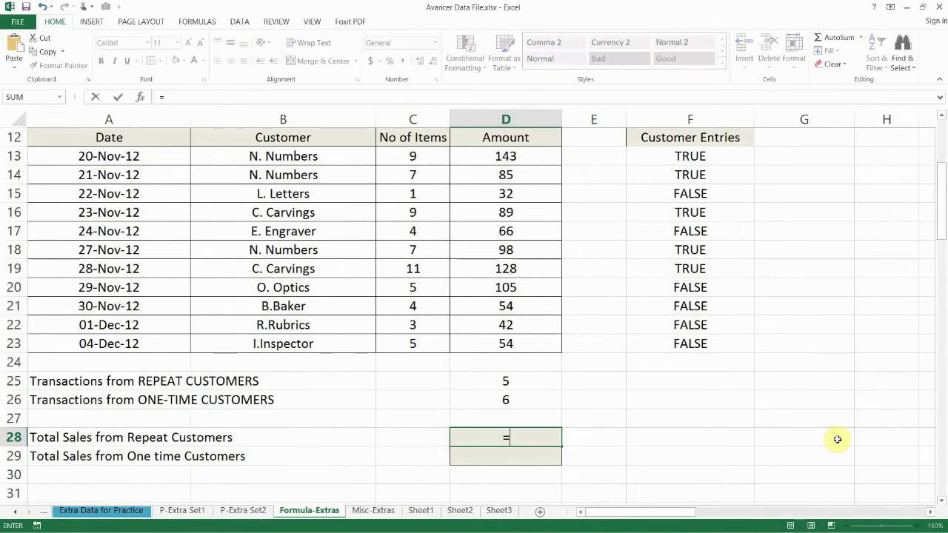
type("SUMPROD")
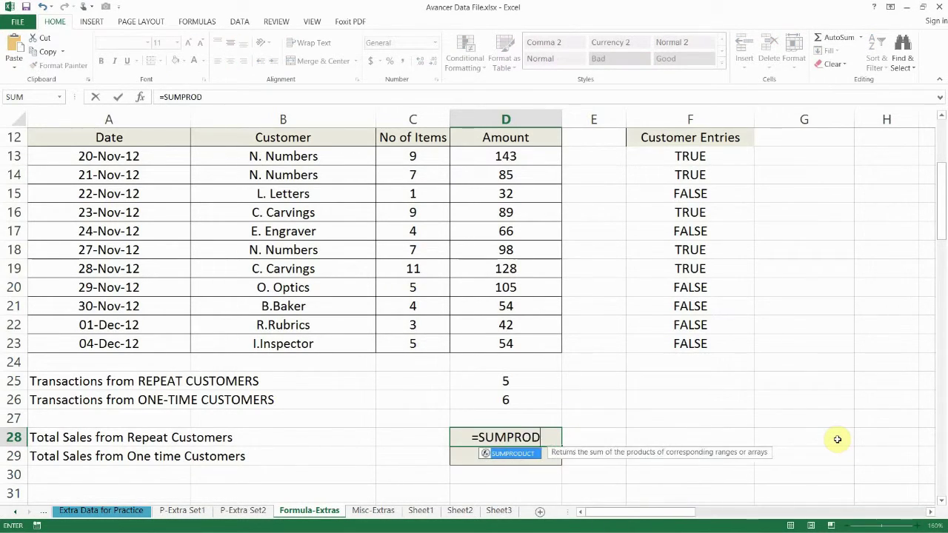
type("UCT(")
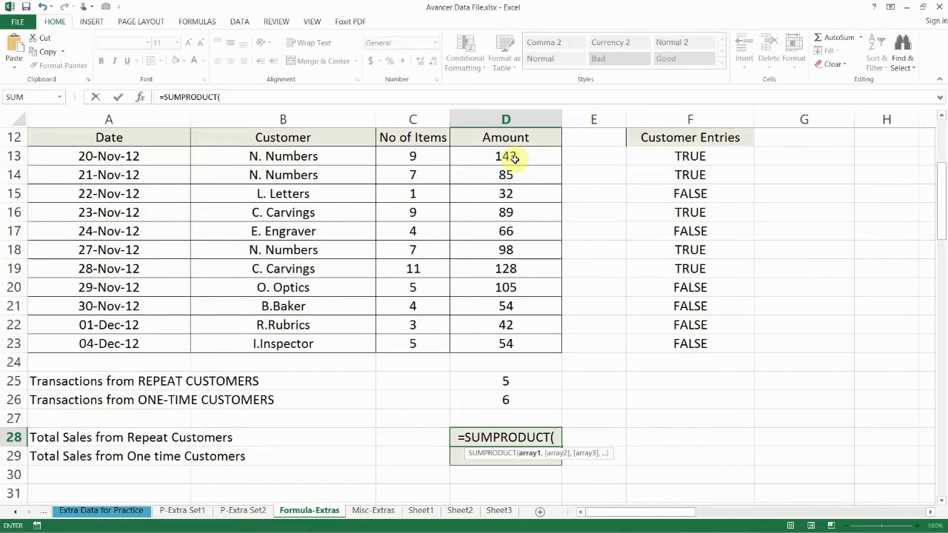
left_click_drag(508, 156, 497, 341)
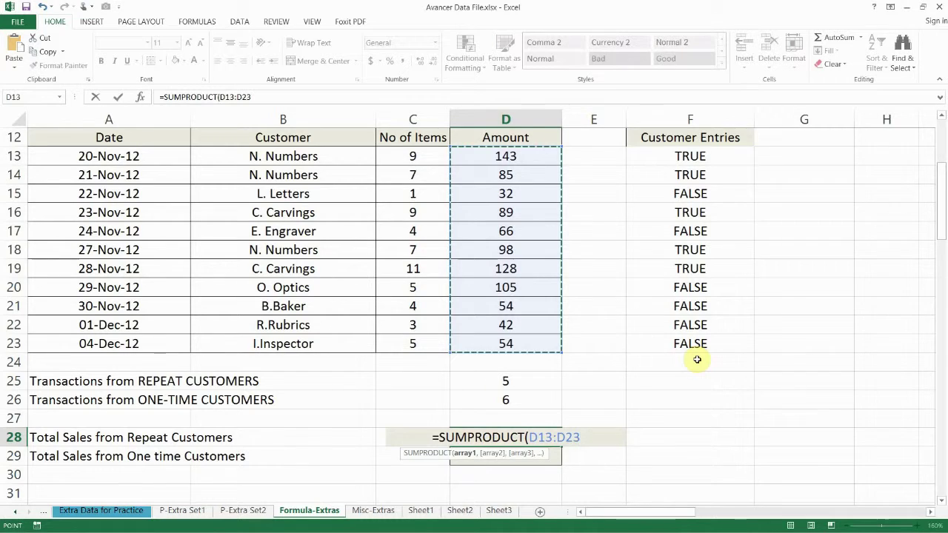
Step: Multiply the amounts in D28's formula by a nested (COUNTIF( with the Customer range B13:B23 as its range argument
type("*")
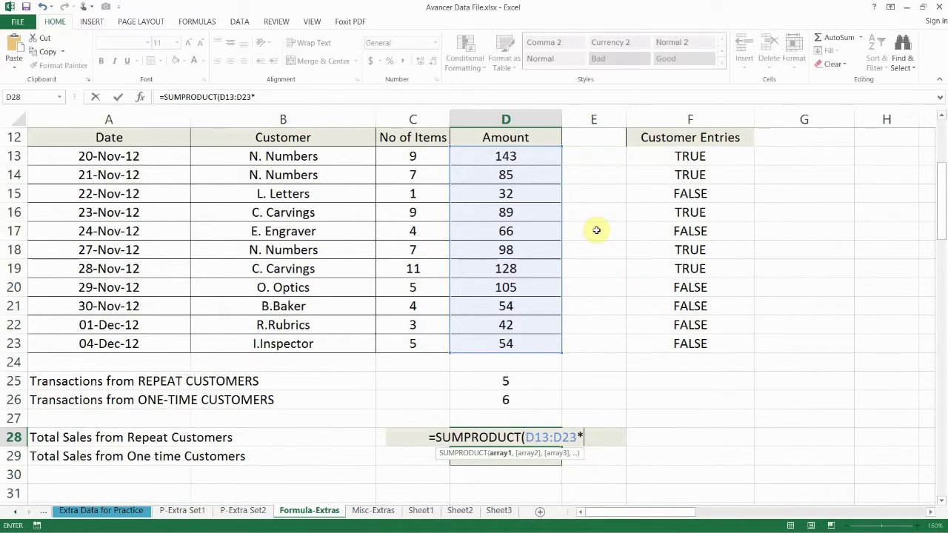
type("(")
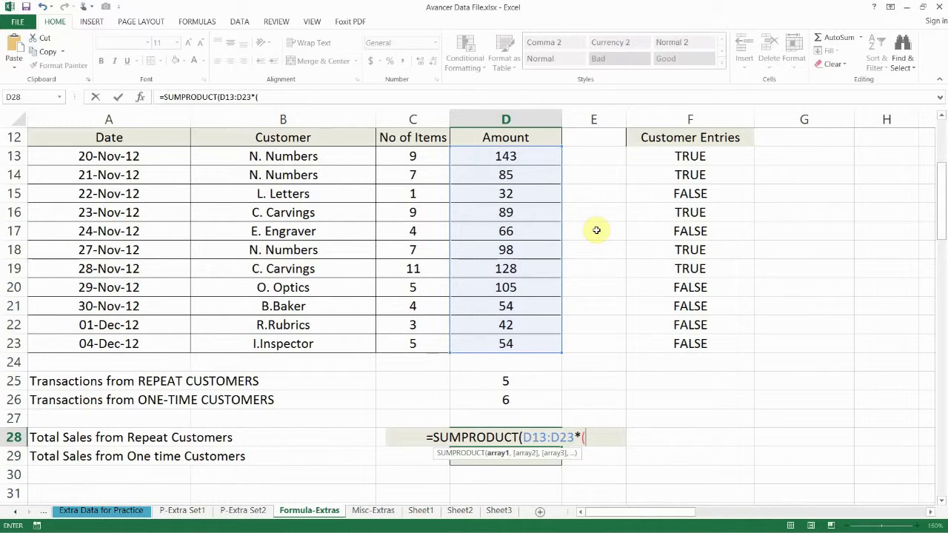
type("COU")
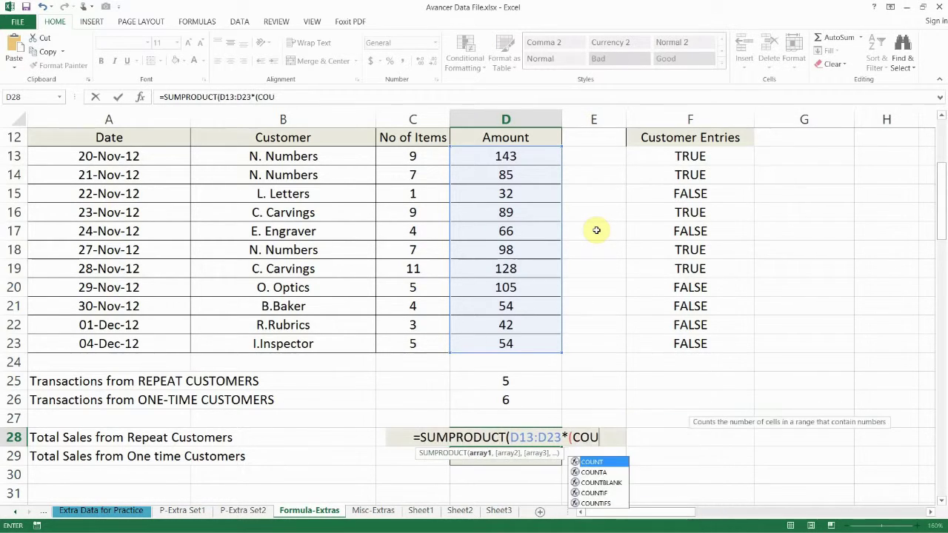
type("NTIF(")
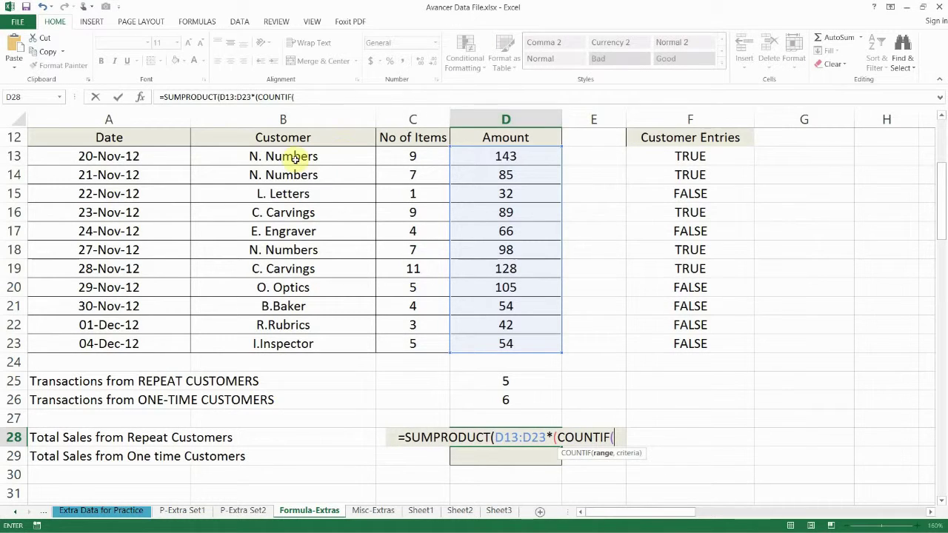
left_click_drag(296, 155, 286, 338)
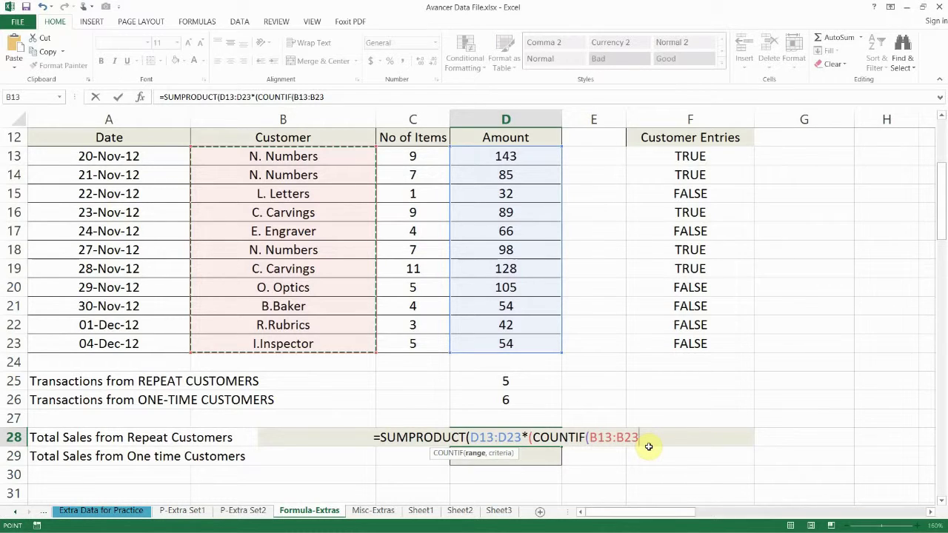
type(",")
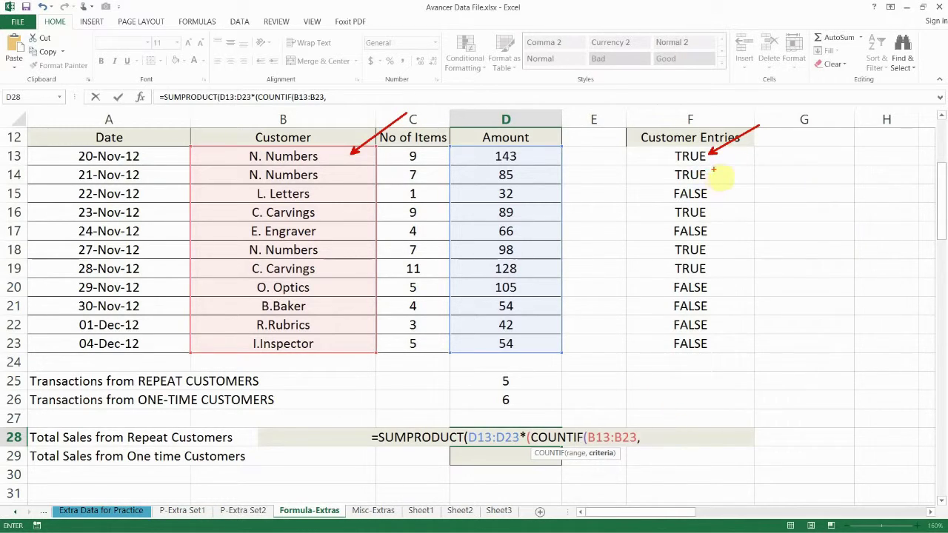
left_click_drag(710, 175, 751, 152)
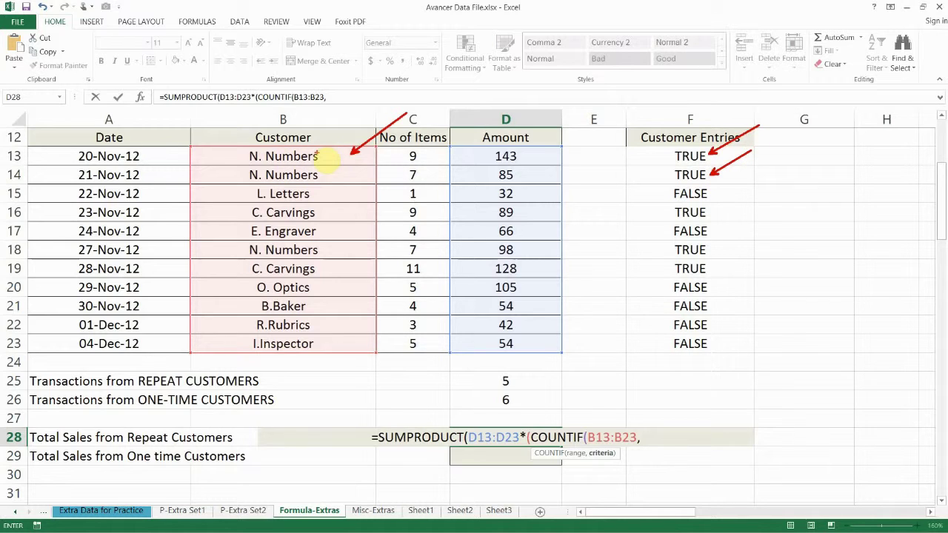
left_click_drag(320, 152, 393, 115)
left_click_drag(351, 156, 440, 160)
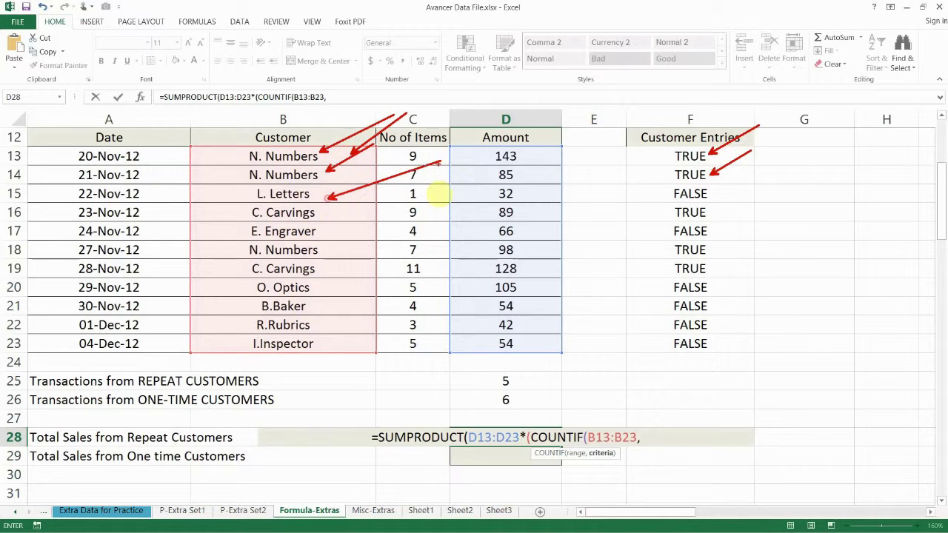
key("Escape")
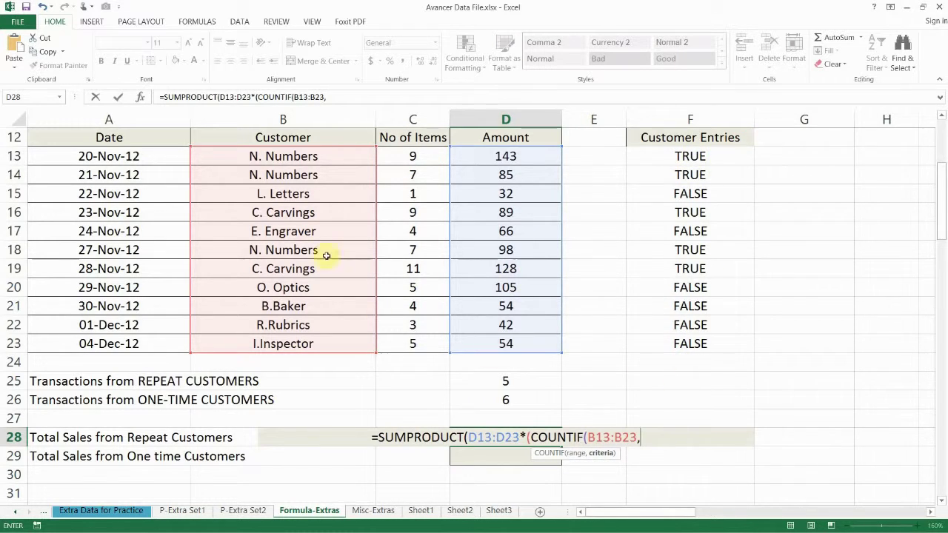
Step: Complete D28's formula with B13:B23 as the COUNTIF criteria and a >1 test, giving =SUMPRODUCT(D13:D23*(COUNTIF(B13:B23,B13:B23)>1))
left_click_drag(315, 157, 307, 346)
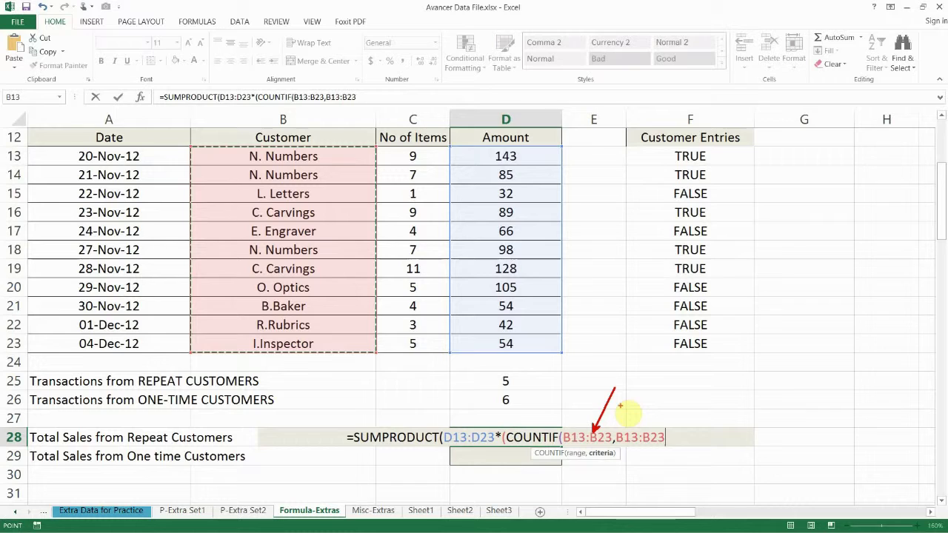
type(")")
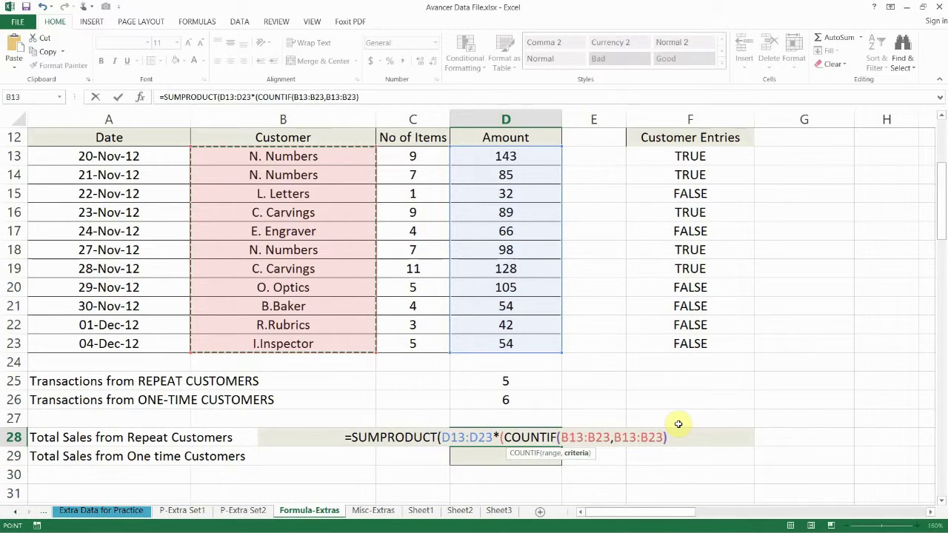
type(">1")
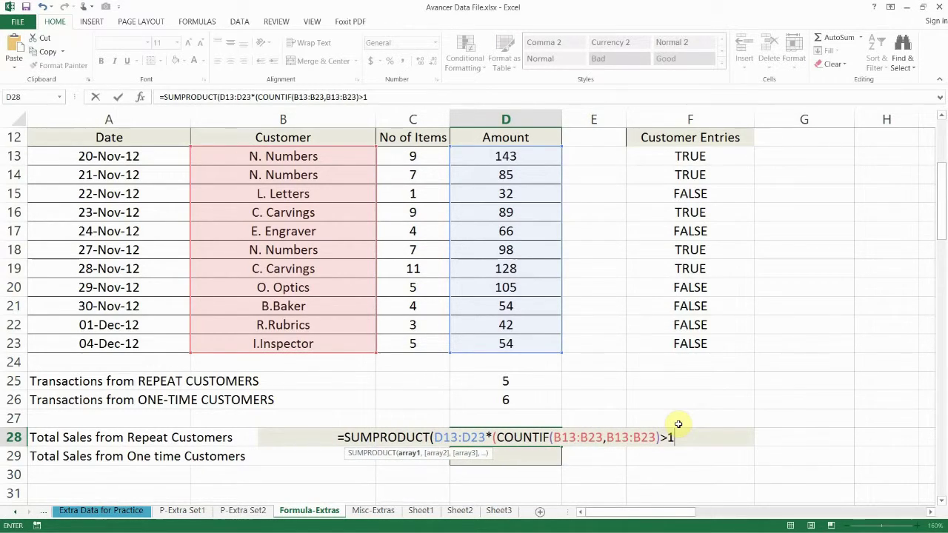
type(")")
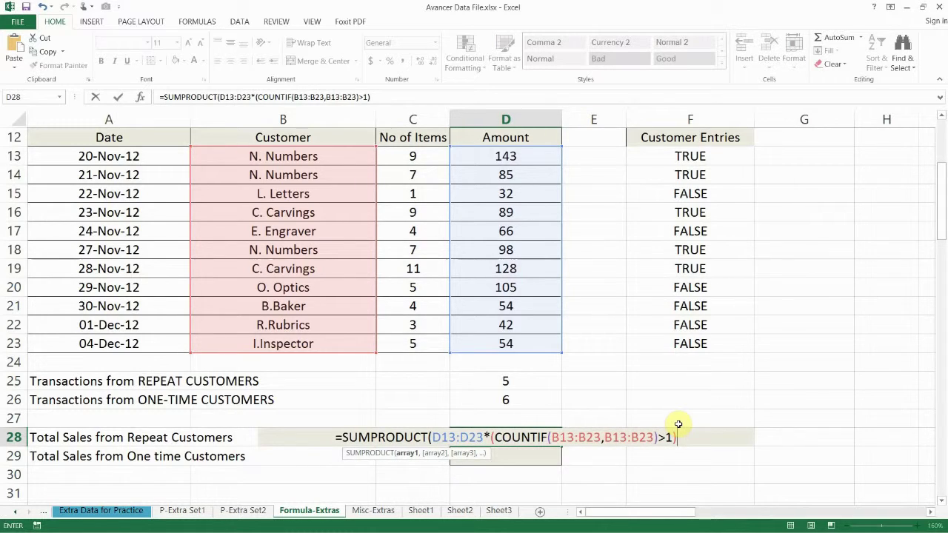
type(")")
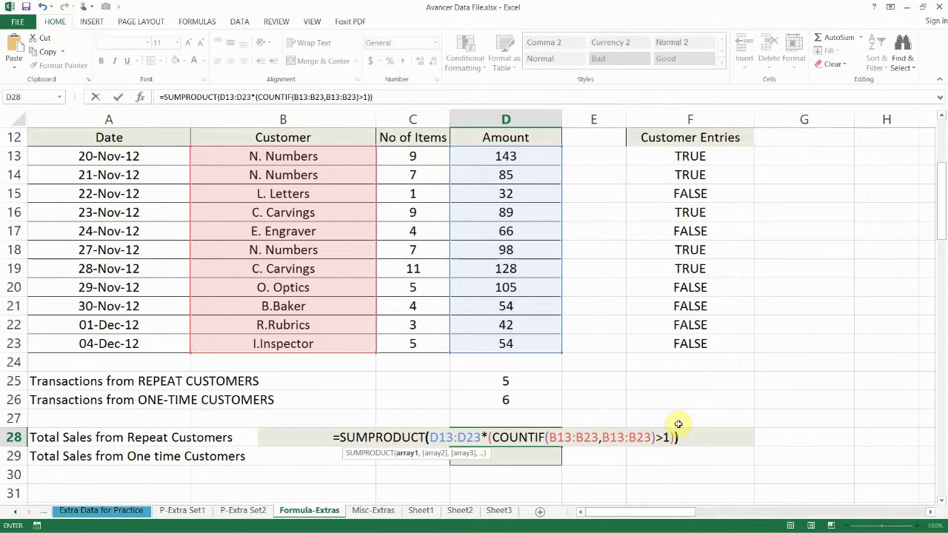
key("Return")
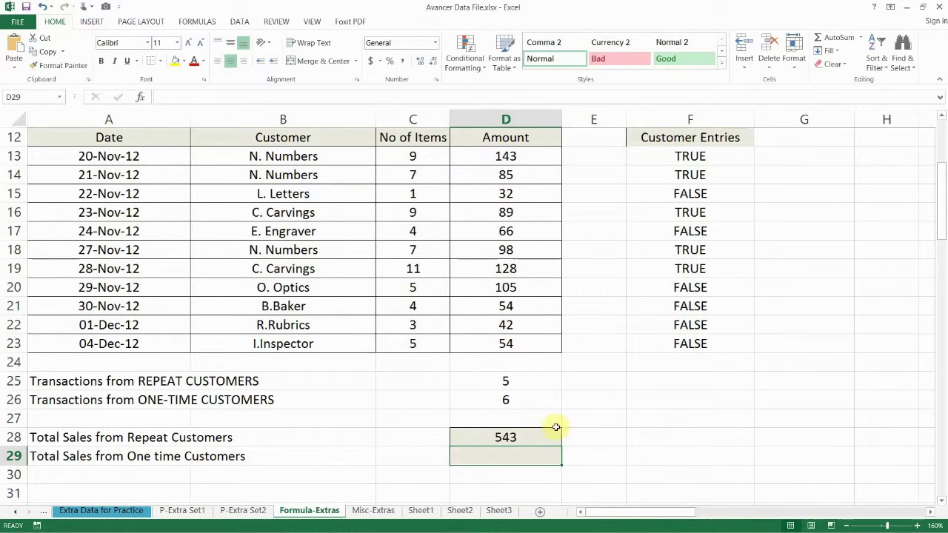
Step: Copy the formula text of D28 and paste it into D29 with its cell references intact, for Total Sales from One time Customers
left_click(518, 438)
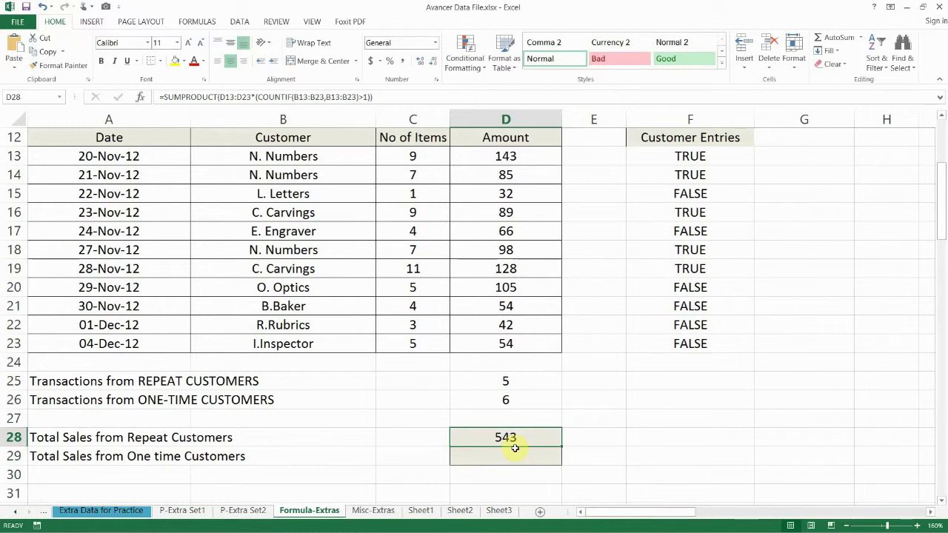
double_click(519, 437)
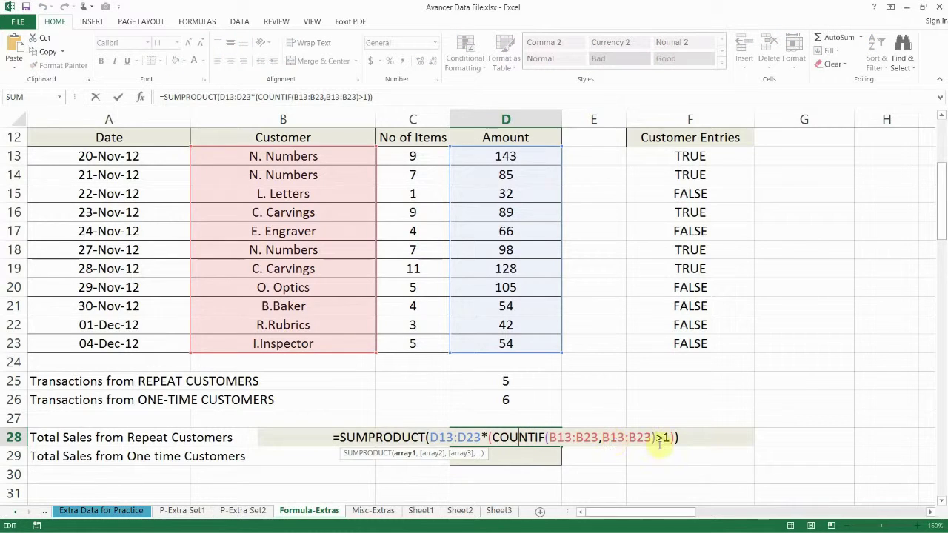
left_click_drag(700, 437, 333, 443)
key("ctrl+c")
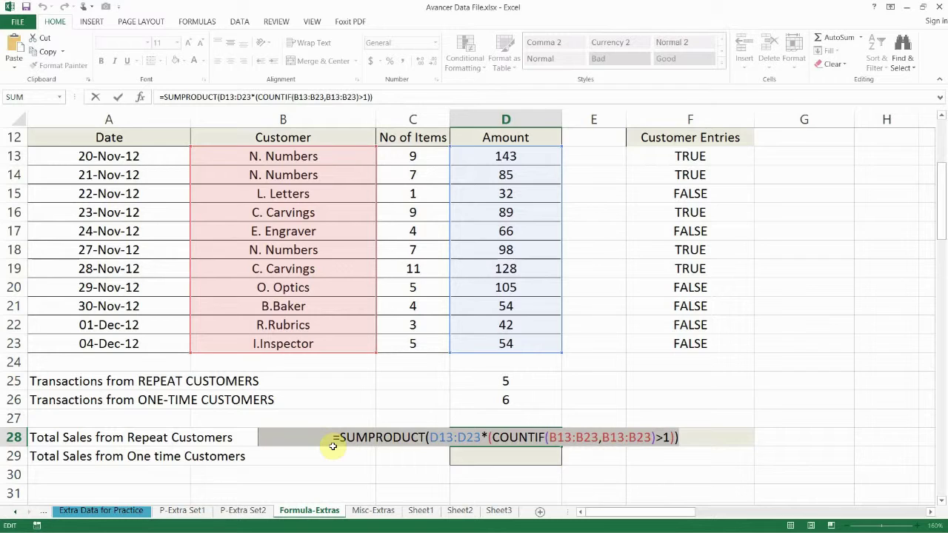
key("Escape")
double_click(495, 455)
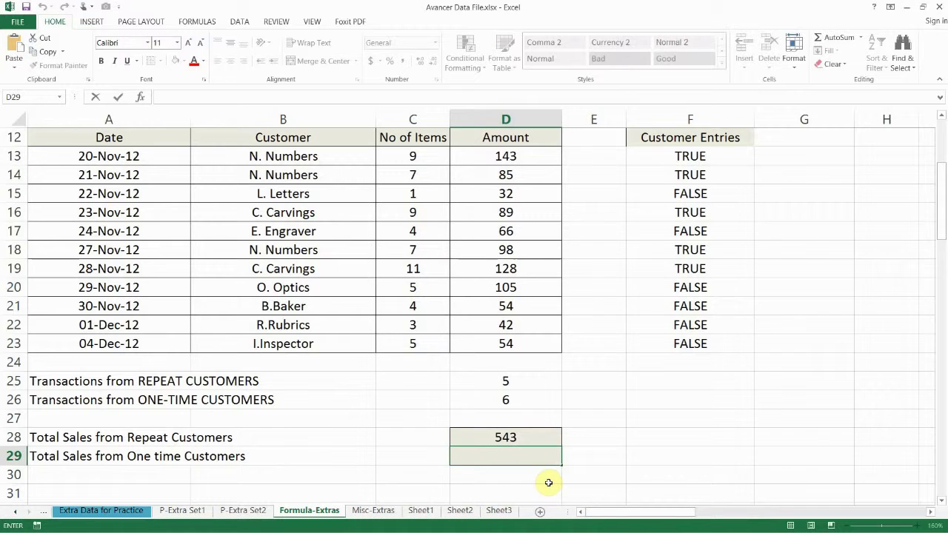
key("ctrl+v")
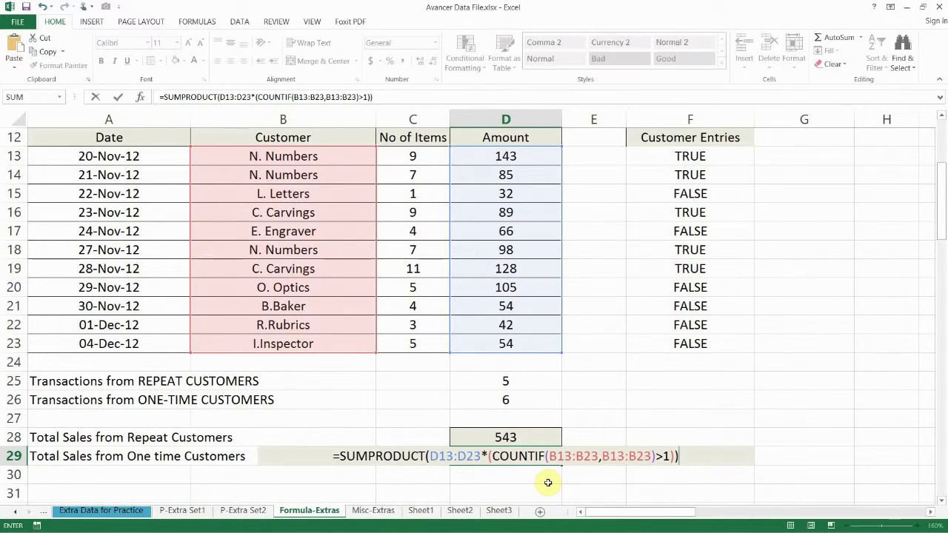
Step: Set the COUNTIF test in D29's formula to =1 for one-time customers, and review the formulas in D29 and D28
left_click(661, 456)
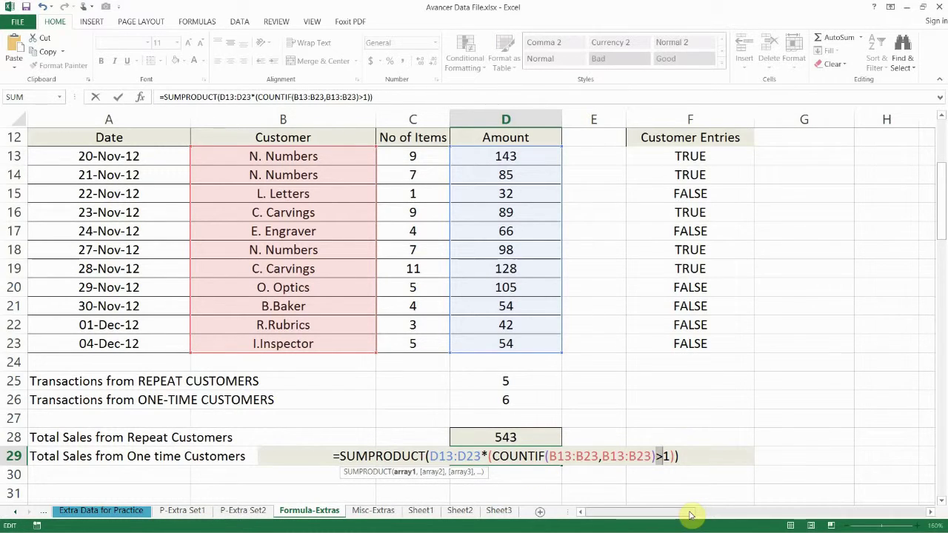
type("=")
key("Return")
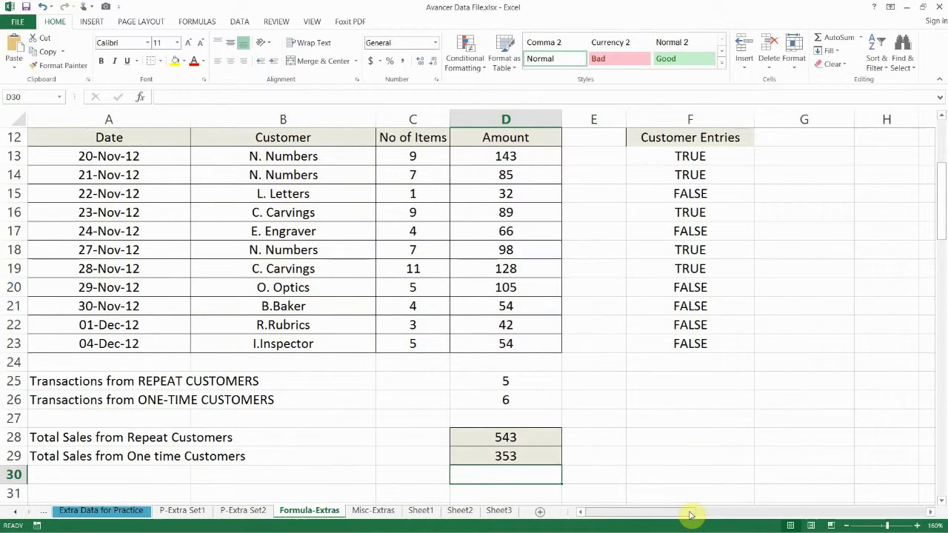
left_click(492, 456)
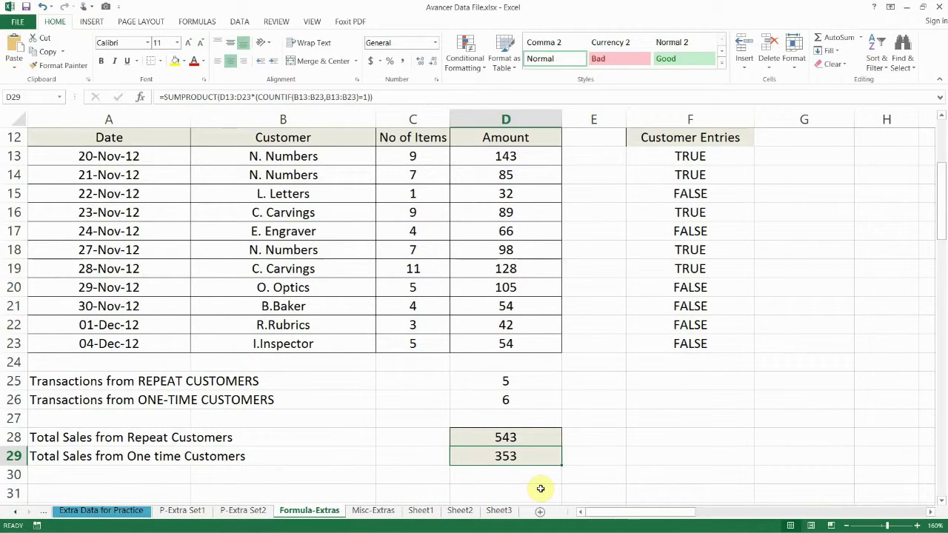
left_click(518, 439)
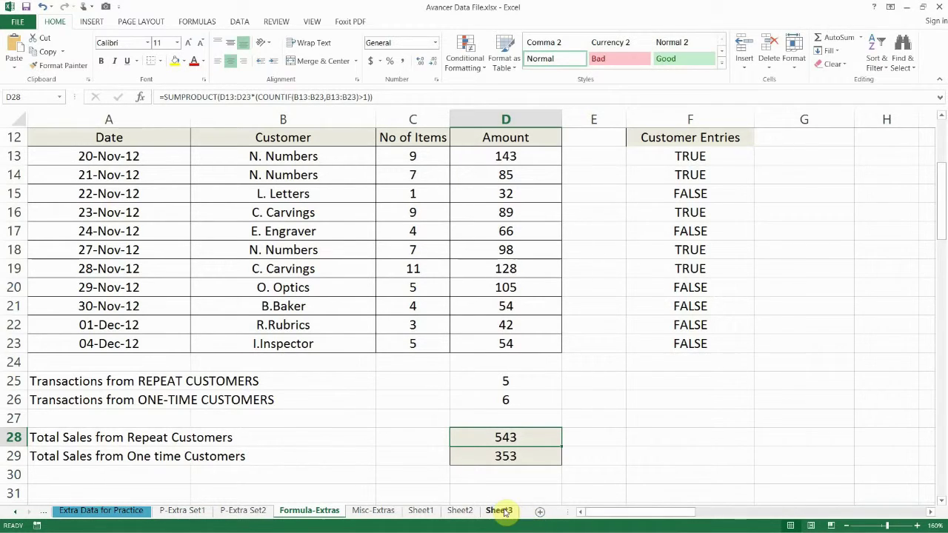
Step: Enter the heading "Result" in G12, beside the Customer Entries header
left_click(799, 139)
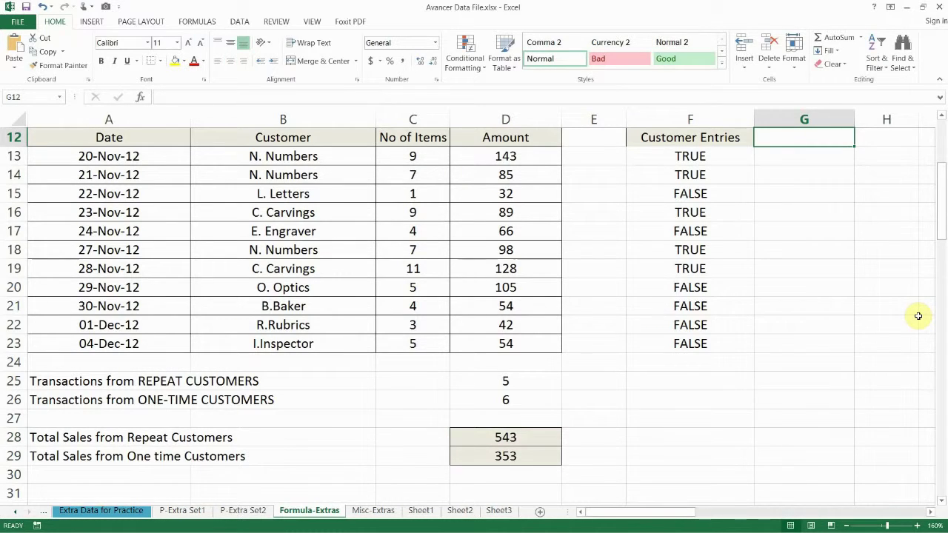
left_click_drag(691, 138, 697, 343)
left_click(788, 138)
type("Result")
key("Return")
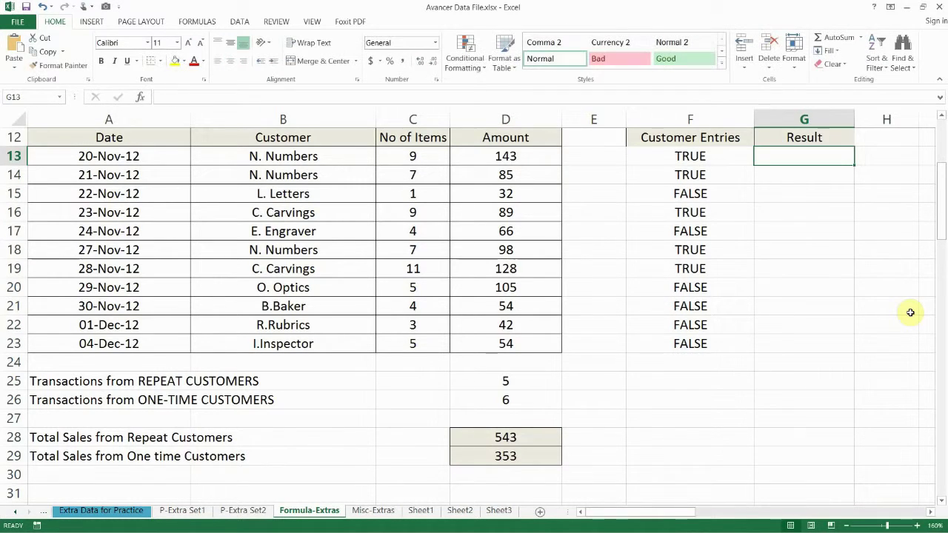
Step: Enter =D13*F13 in G13 to multiply Amount by Customer Entries, and fill the formula down to G23
type("=")
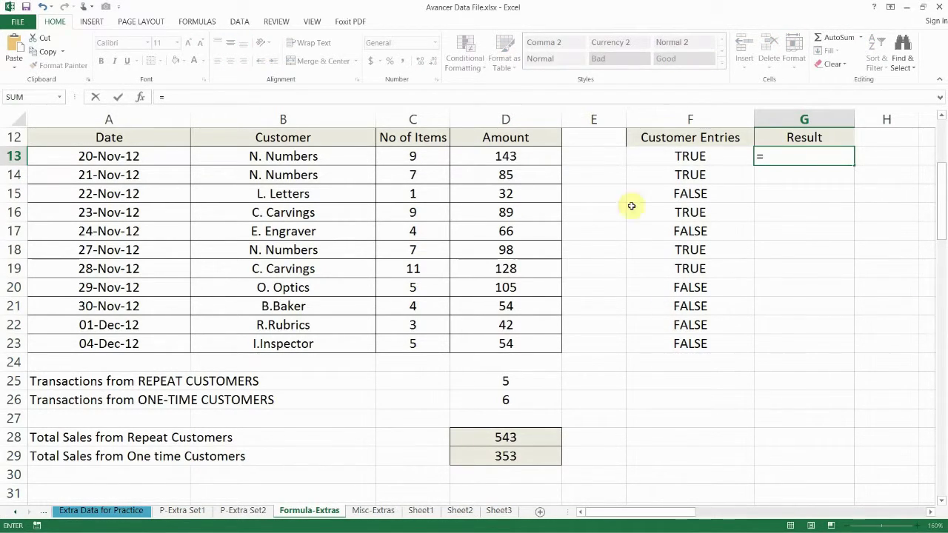
left_click(492, 154)
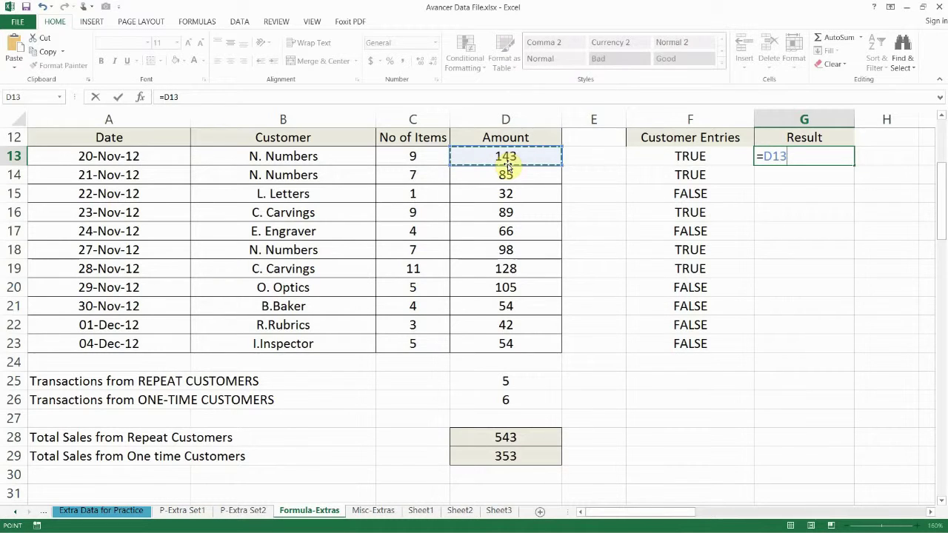
type("*")
left_click(702, 157)
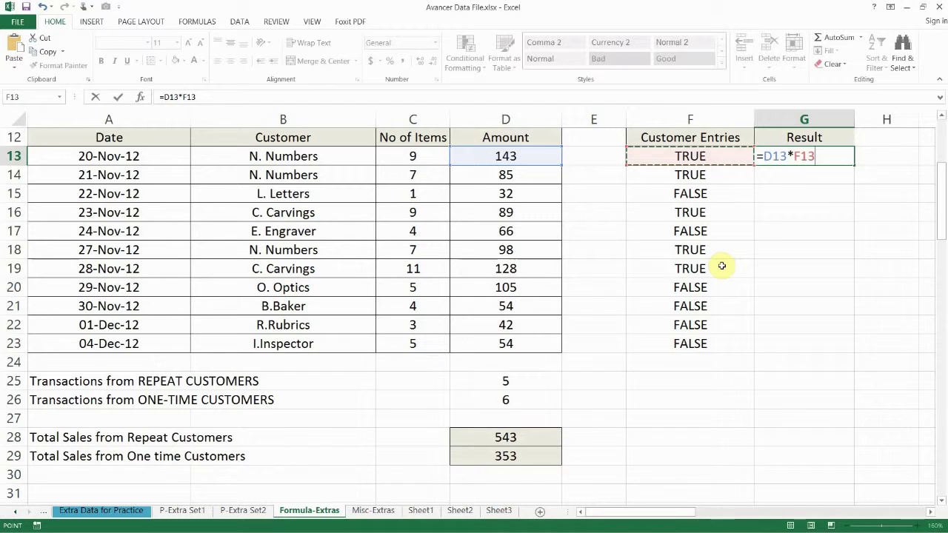
key("Return")
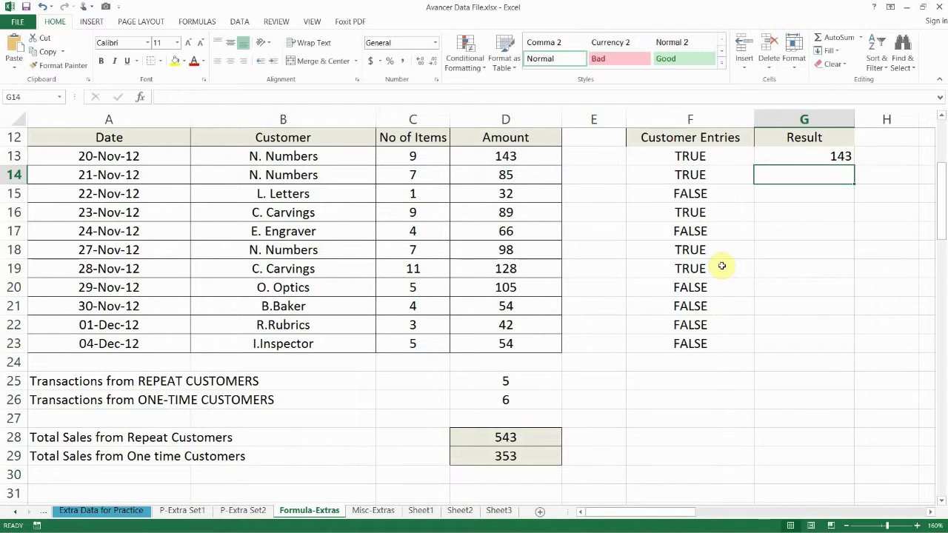
left_click(852, 159)
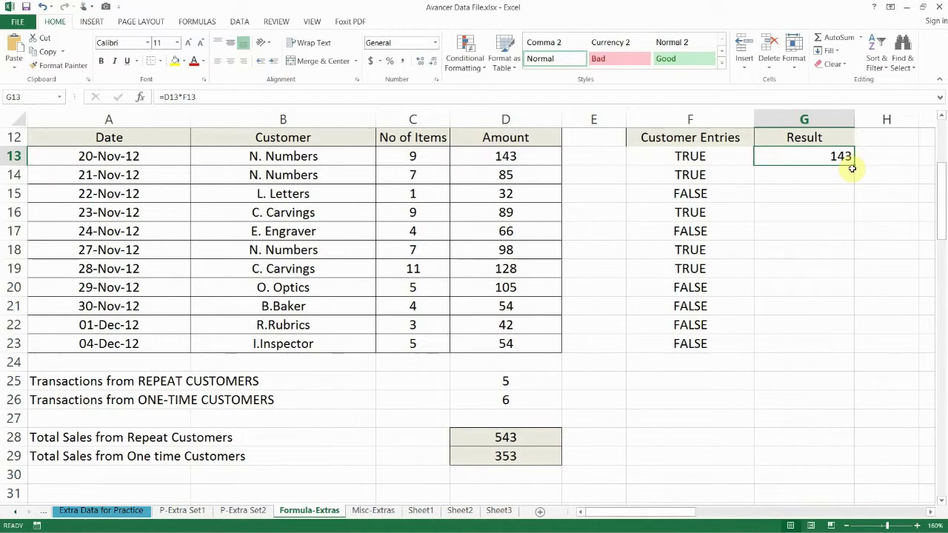
left_click_drag(855, 163, 848, 348)
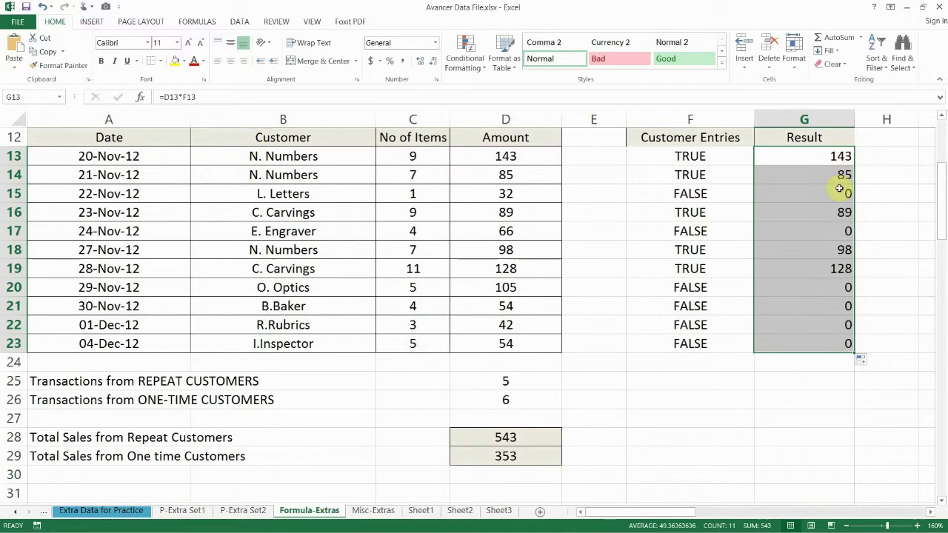
Step: Total the Result column in G25 with AutoSum
left_click(839, 380)
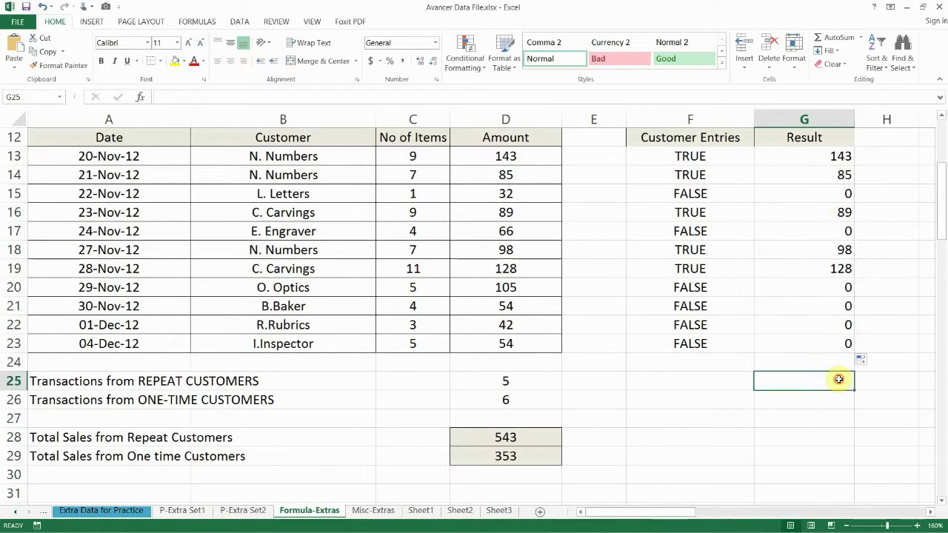
left_click(841, 40)
key("Return")
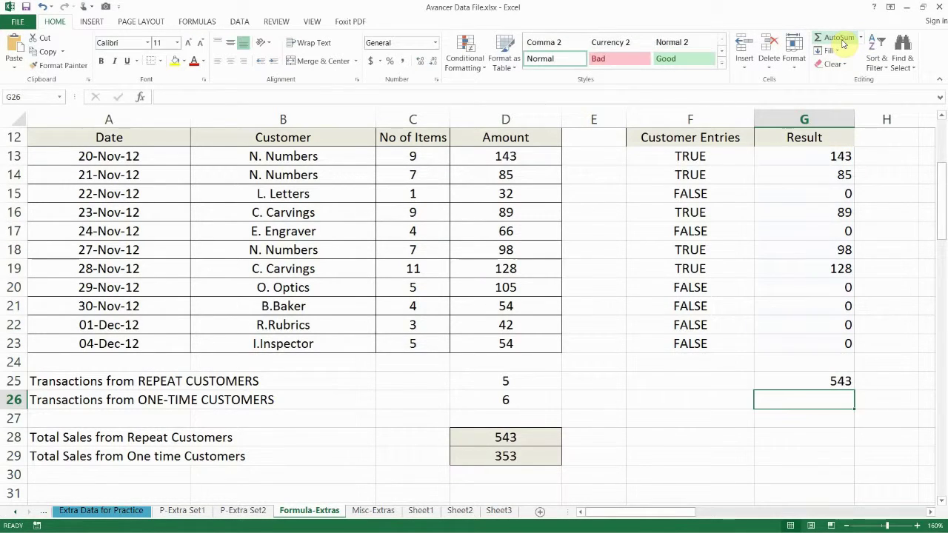
left_click_drag(854, 358, 859, 362)
mouse_move(531, 430)
left_mouse_down()
mouse_move(485, 433)
mouse_move(486, 413)
left_mouse_up()
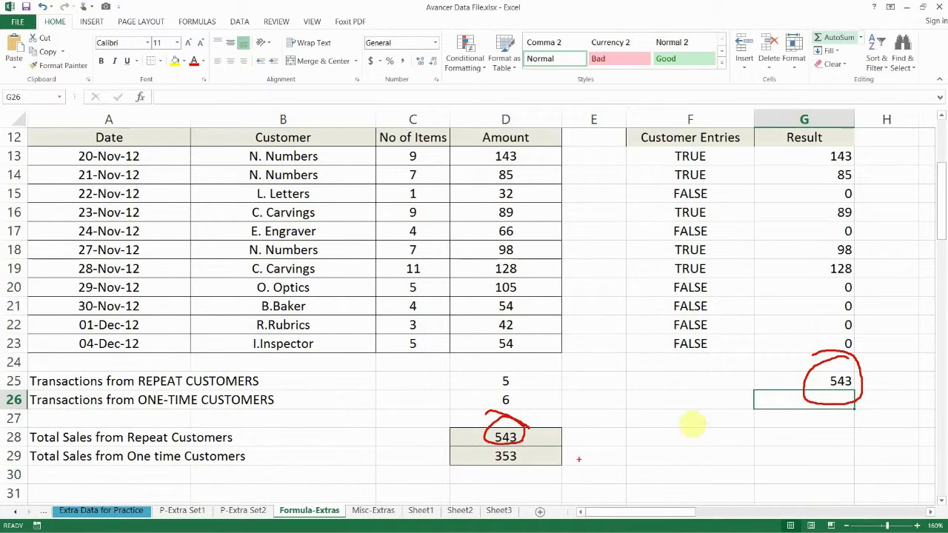
key("Escape")
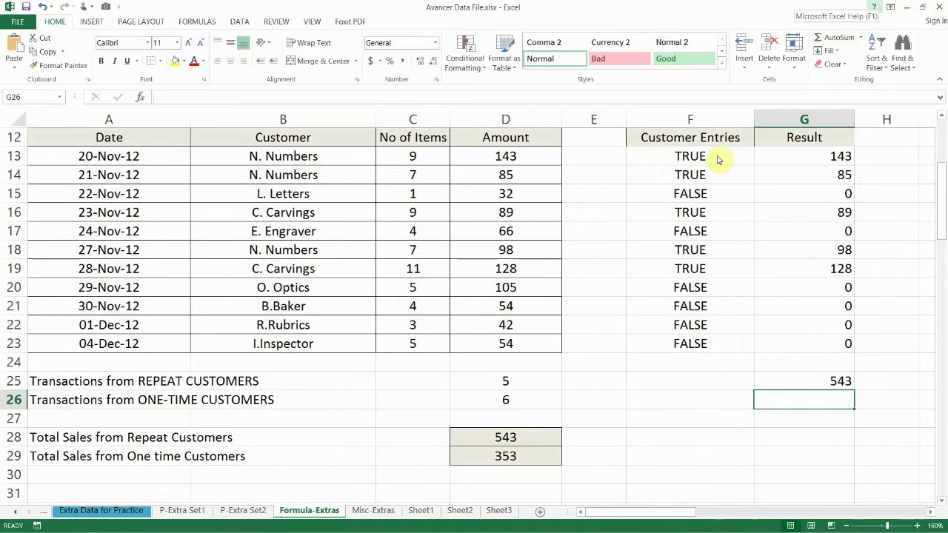
Step: Clear the helper data in F12:G25, including headings and total, and reset these cells to the Normal style
mouse_move(669, 138)
left_mouse_down()
mouse_move(779, 163)
mouse_move(828, 346)
mouse_move(829, 388)
left_mouse_up()
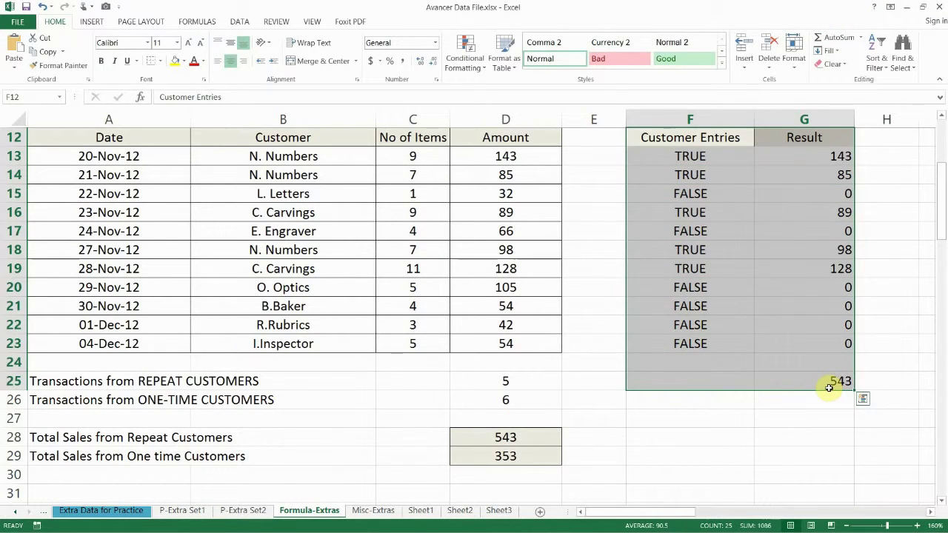
key("Delete")
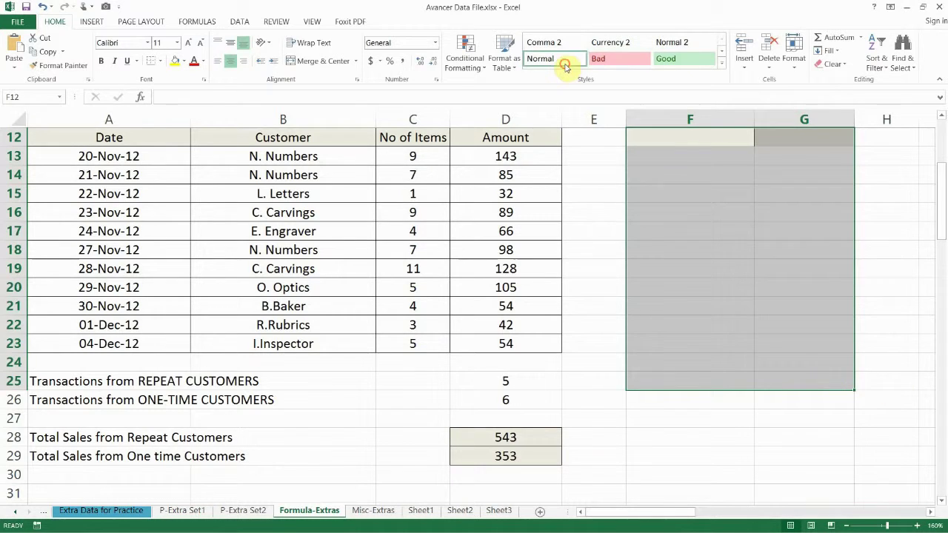
Step: Open the Total Sales from Repeat Customers formula in D28 to review its ranges
left_click(499, 439)
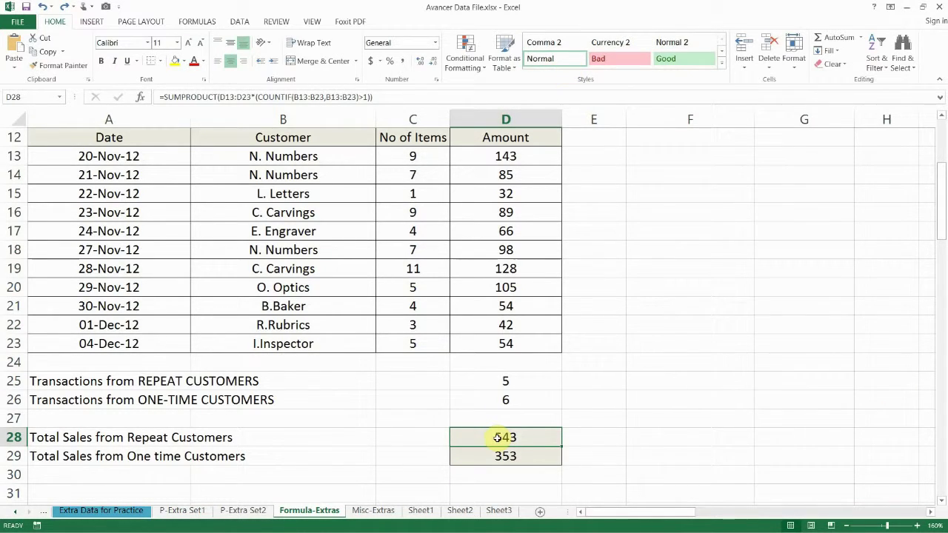
double_click(500, 439)
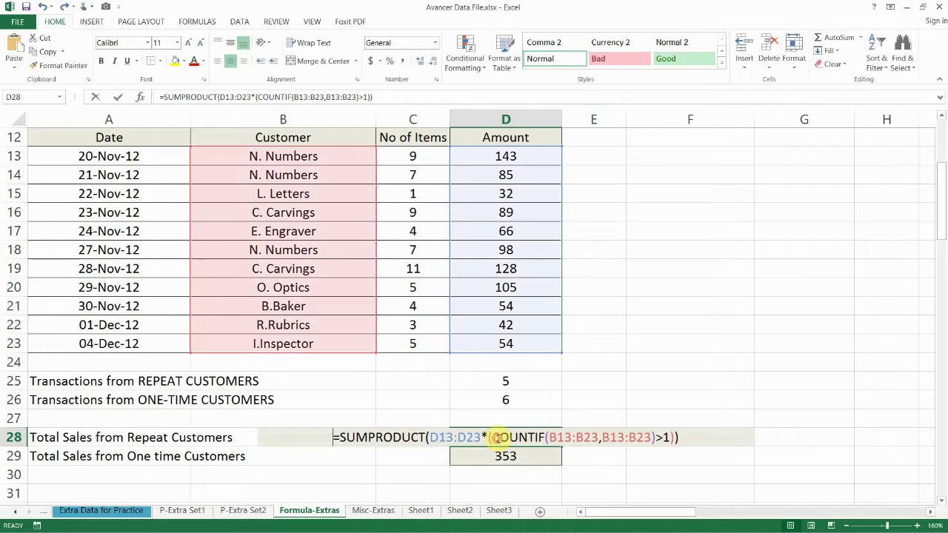